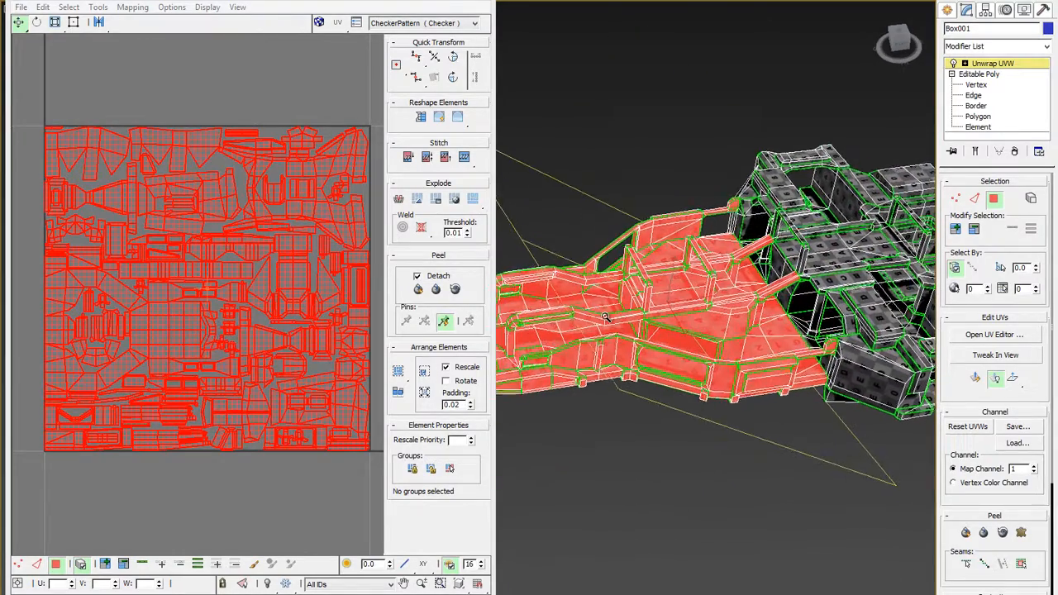
Clear the face selection and look over the packed UV layout inside the texture tile.
left_click(126, 120)
scroll(97, 188, "up", 3)
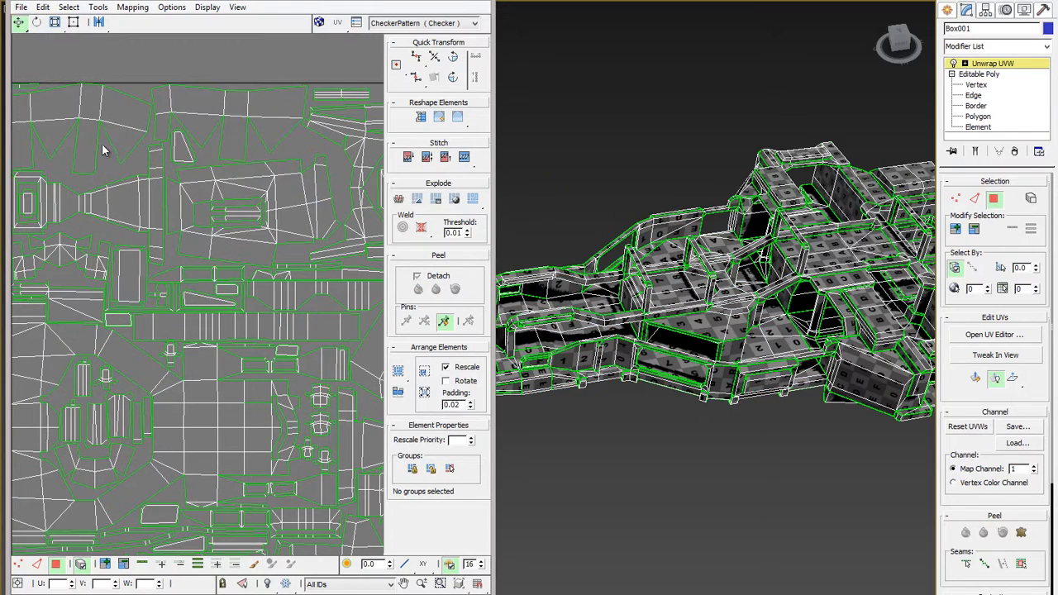
middle_click_drag(118, 229, 134, 134)
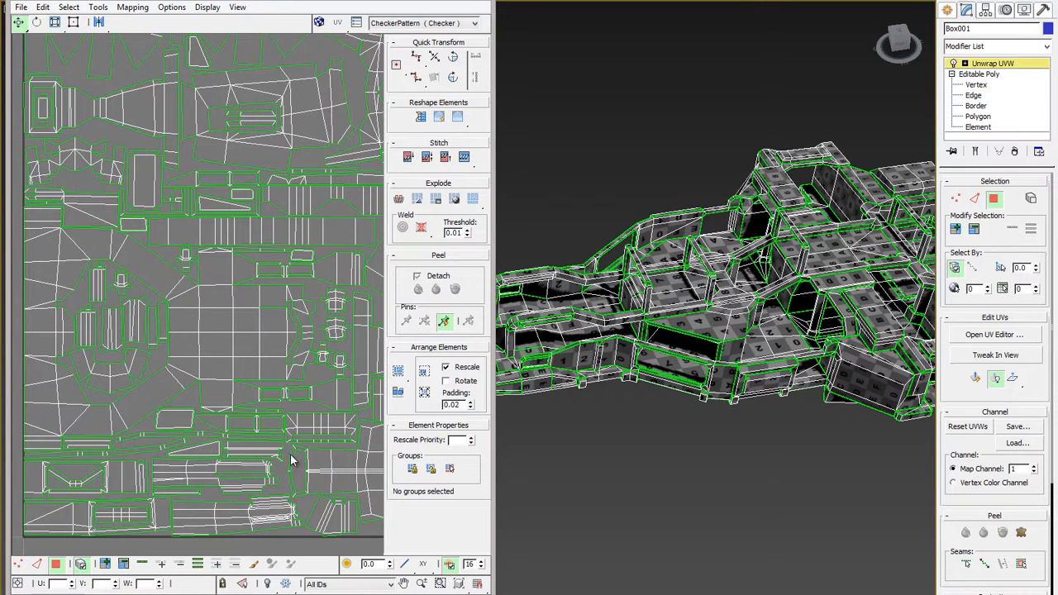
scroll(260, 324, "down", 3)
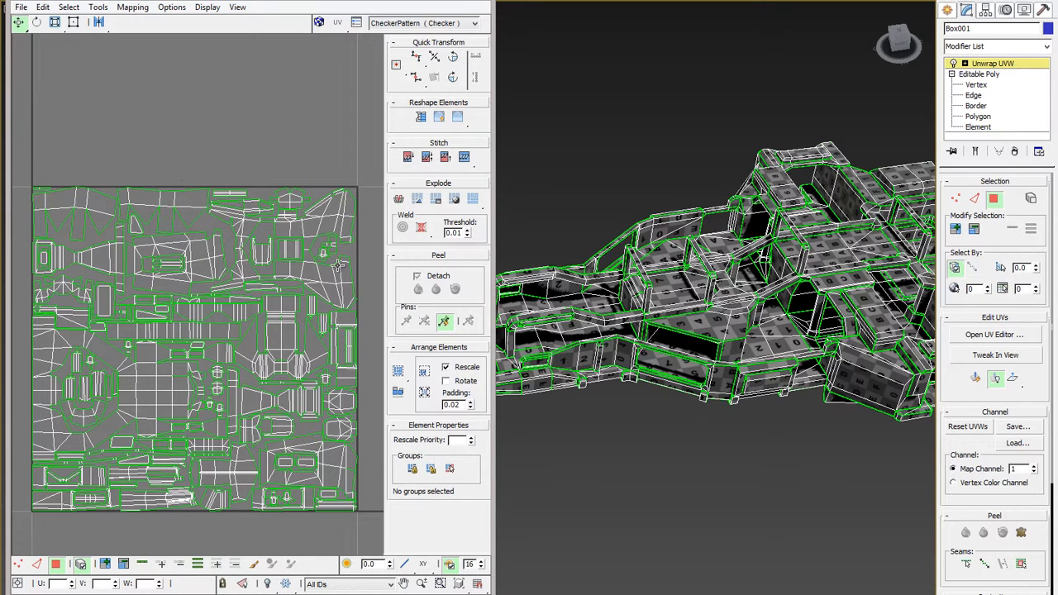
scroll(265, 271, "down", 4)
scroll(244, 271, "up", 3)
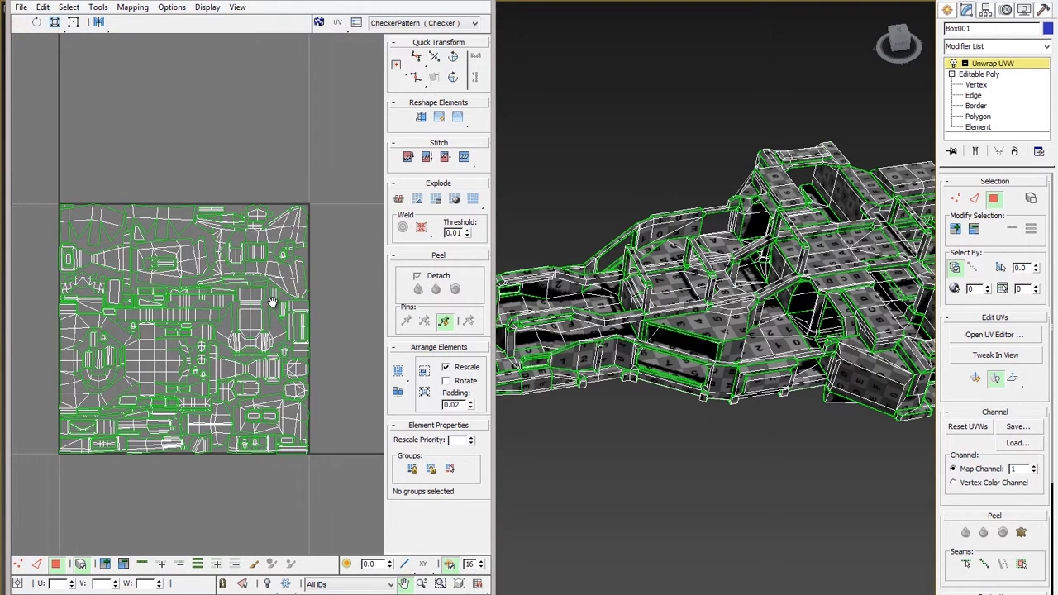
Select the unpacked UV shells outside the texture tile and check which part of the ship they cover.
middle_click_drag(250, 290, 184, 370)
scroll(273, 296, "down", 3)
scroll(186, 370, "down", 1)
middle_click_drag(253, 341, 70, 366)
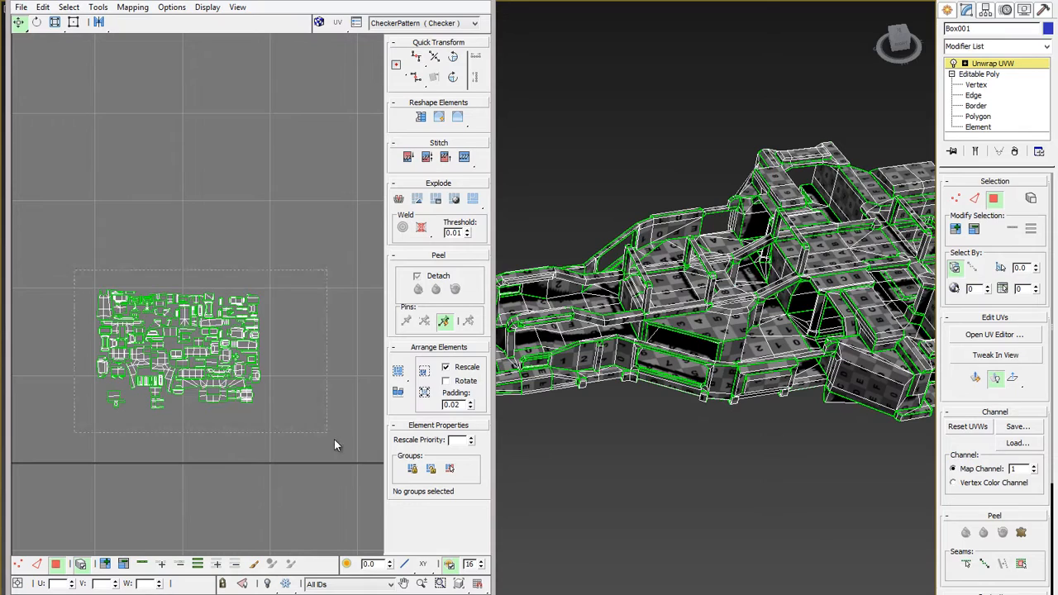
left_click_drag(334, 439, 336, 442)
middle_click_drag(839, 342, 689, 406)
middle_click_drag(290, 329, 362, 307)
scroll(308, 308, "up", 1)
scroll(289, 308, "up", 1)
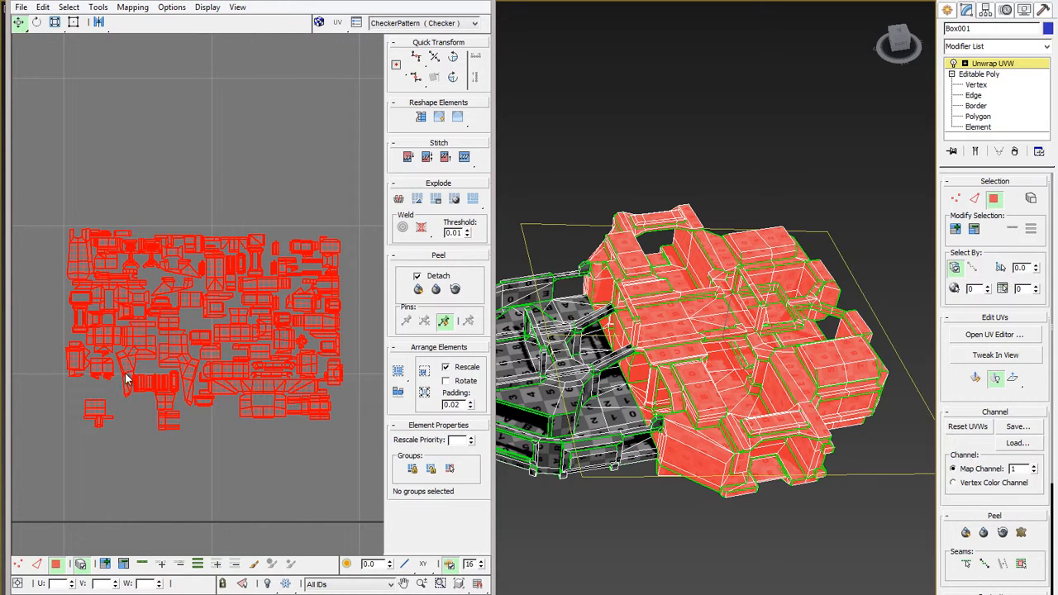
middle_click_drag(282, 438, 290, 387)
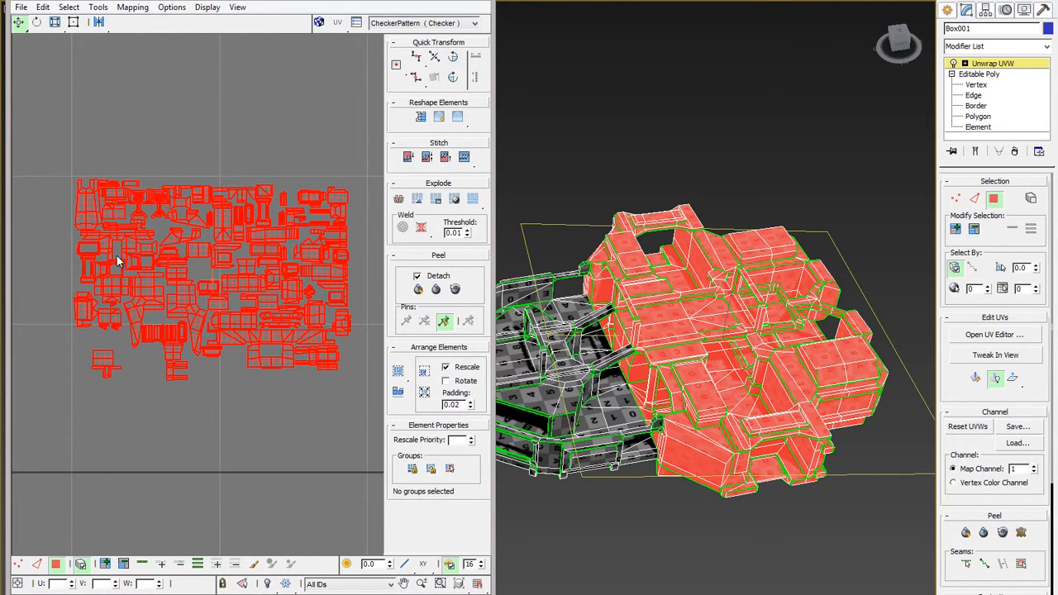
Select the UV shells inside the texture tile, try packing them together, and clear the selection.
scroll(109, 277, "down", 4)
middle_click_drag(107, 278, 253, 256)
left_click_drag(188, 275, 35, 374)
scroll(97, 330, "up", 3)
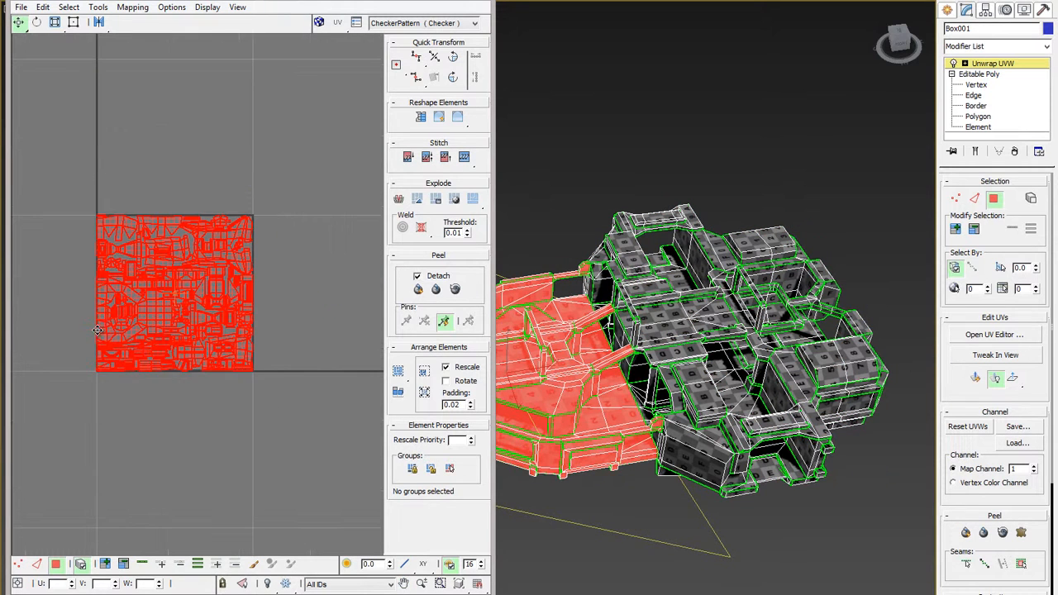
left_click(397, 392)
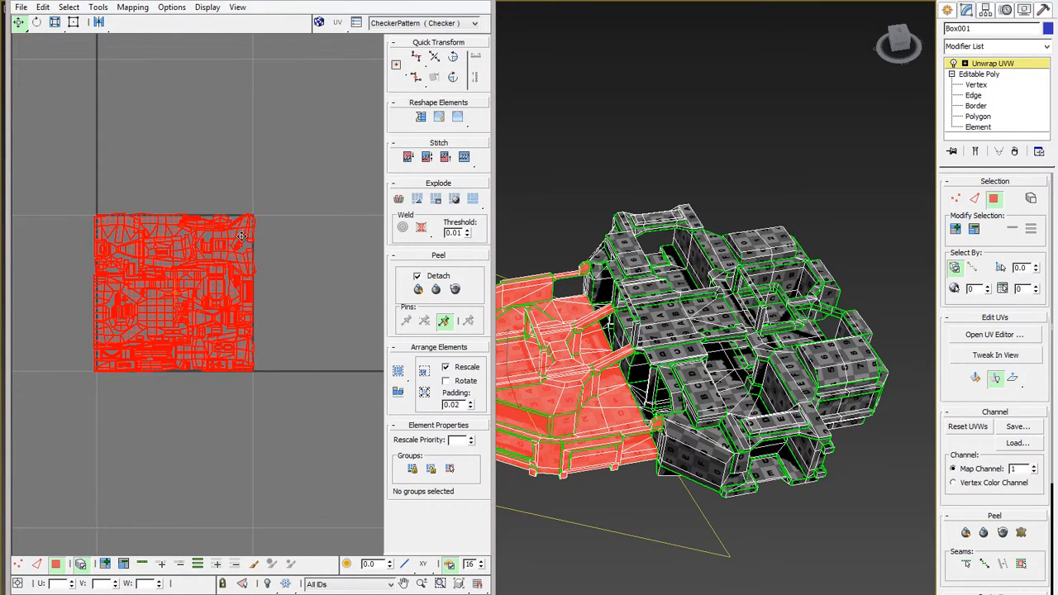
scroll(199, 216, "up", 3)
scroll(199, 216, "down", 2)
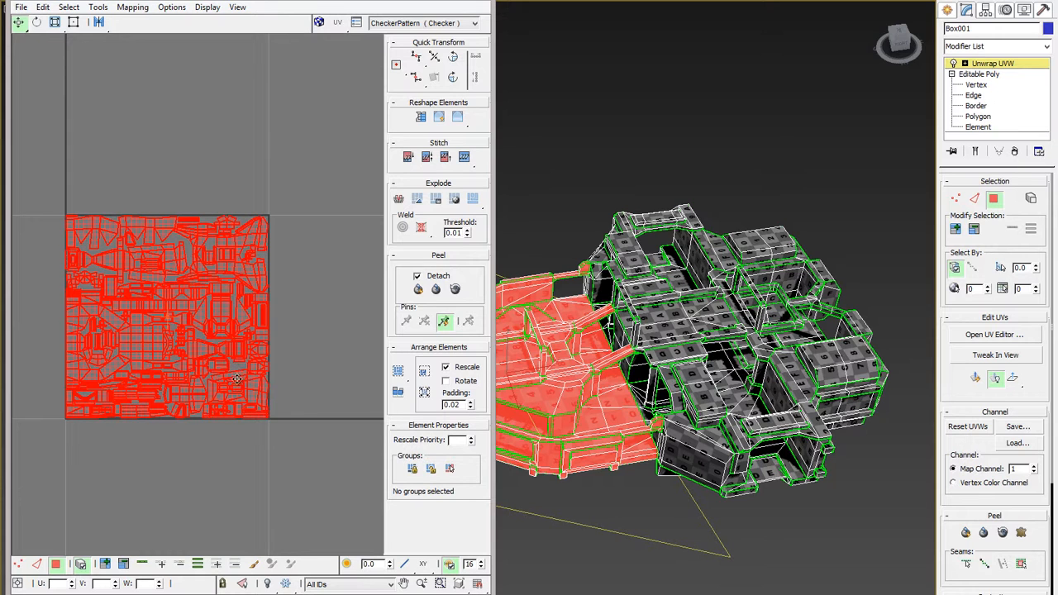
left_click(296, 422)
Select all the unpacked UV shells lying outside the texture tile, leaving the packed layout unselected.
middle_click_drag(319, 381, 292, 382)
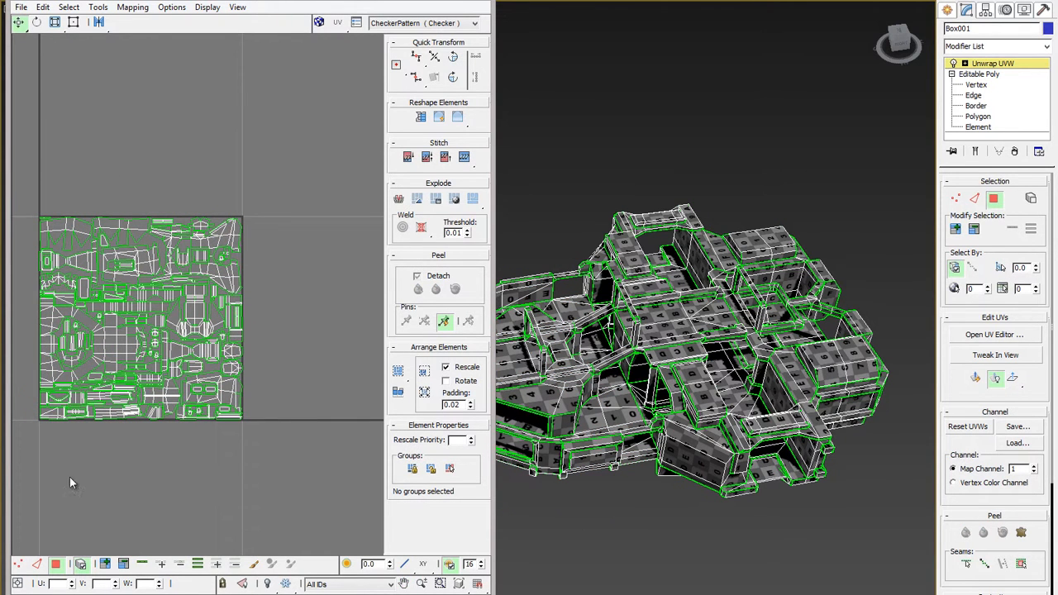
scroll(321, 295, "down", 1)
scroll(195, 296, "down", 3)
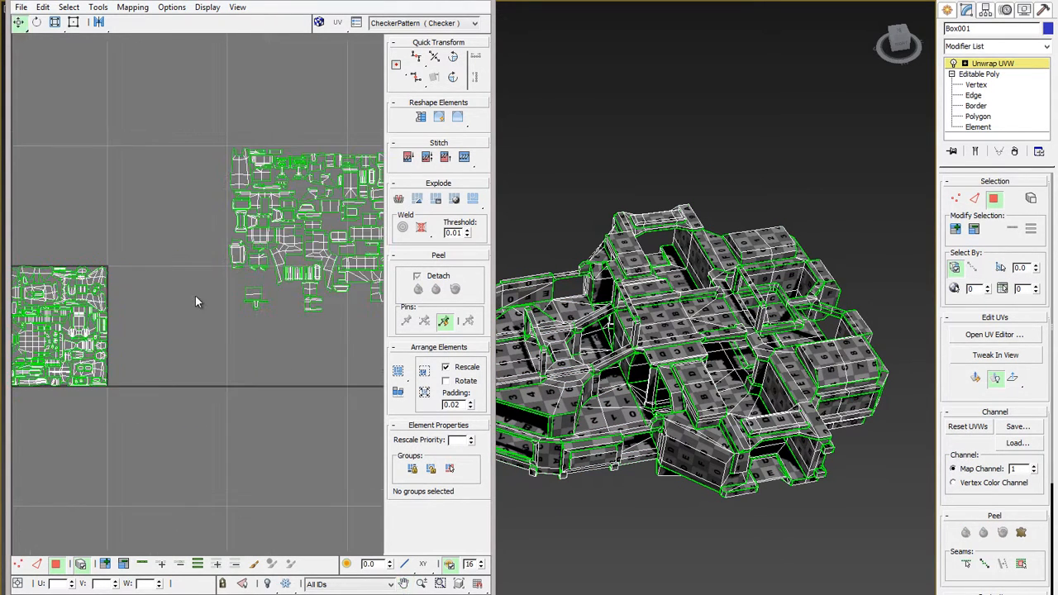
scroll(43, 248, "down", 1)
scroll(120, 153, "down", 1)
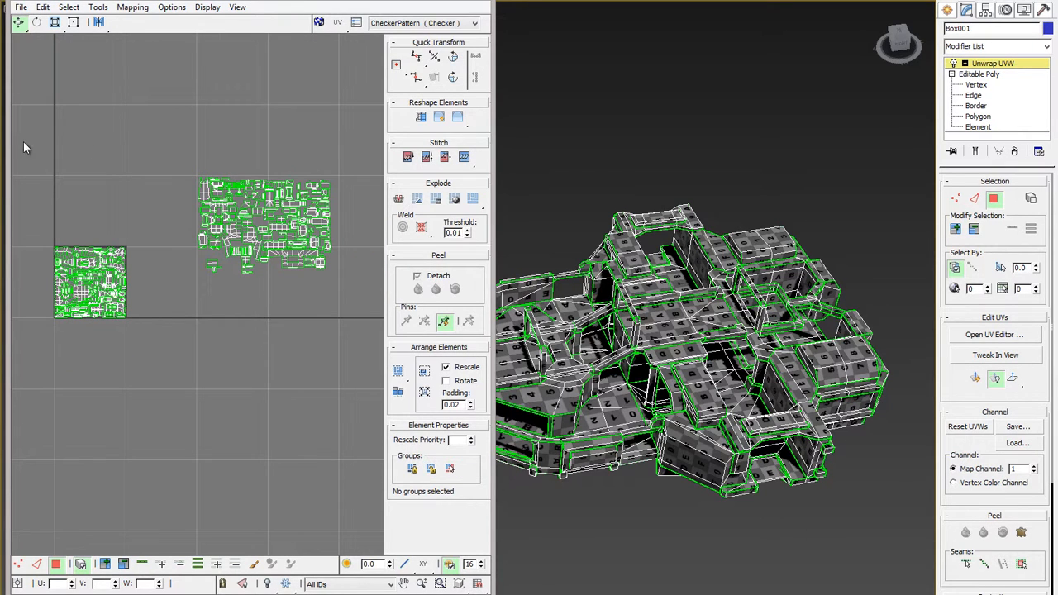
key("ctrl+a")
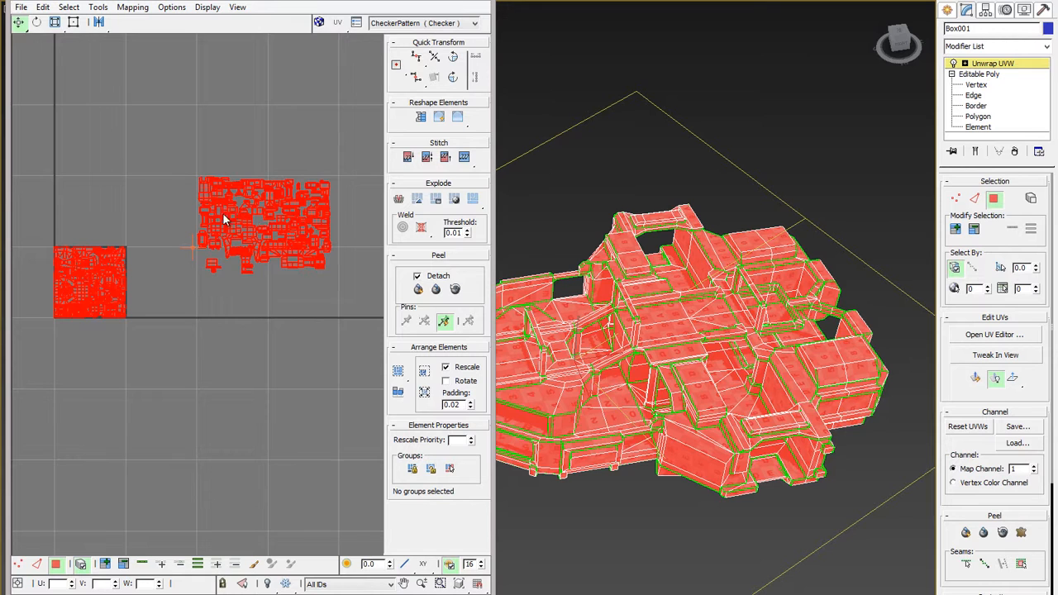
left_click_drag(187, 166, 338, 296)
scroll(338, 297, "up", 1)
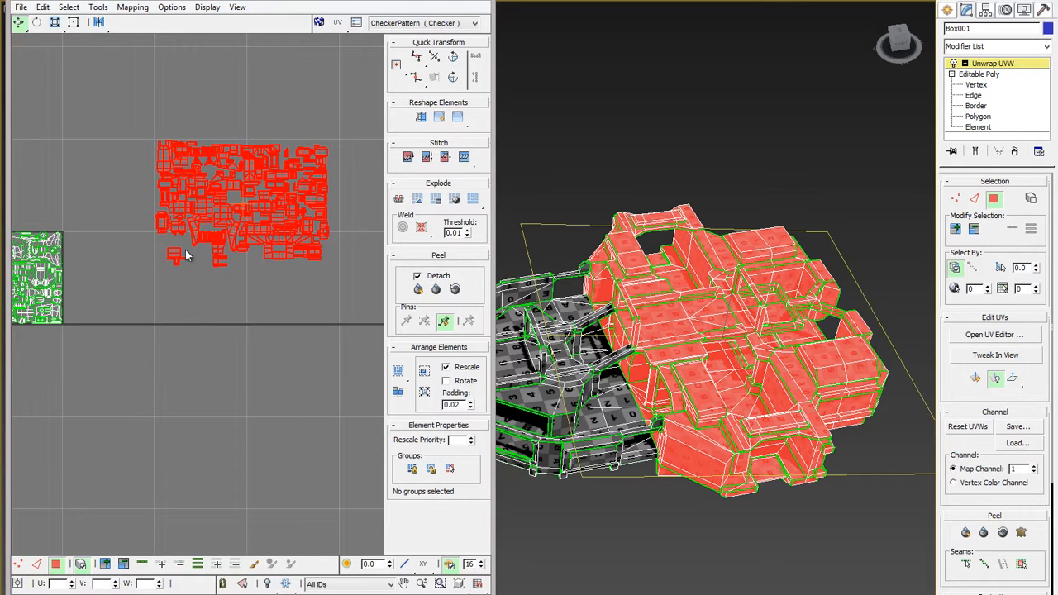
Move the unpacked shells down so their upper-left corner meets the corner of the grid tile two over from the packed layout.
scroll(193, 265, "down", 1)
middle_click_drag(193, 265, 228, 312)
scroll(228, 313, "up", 1)
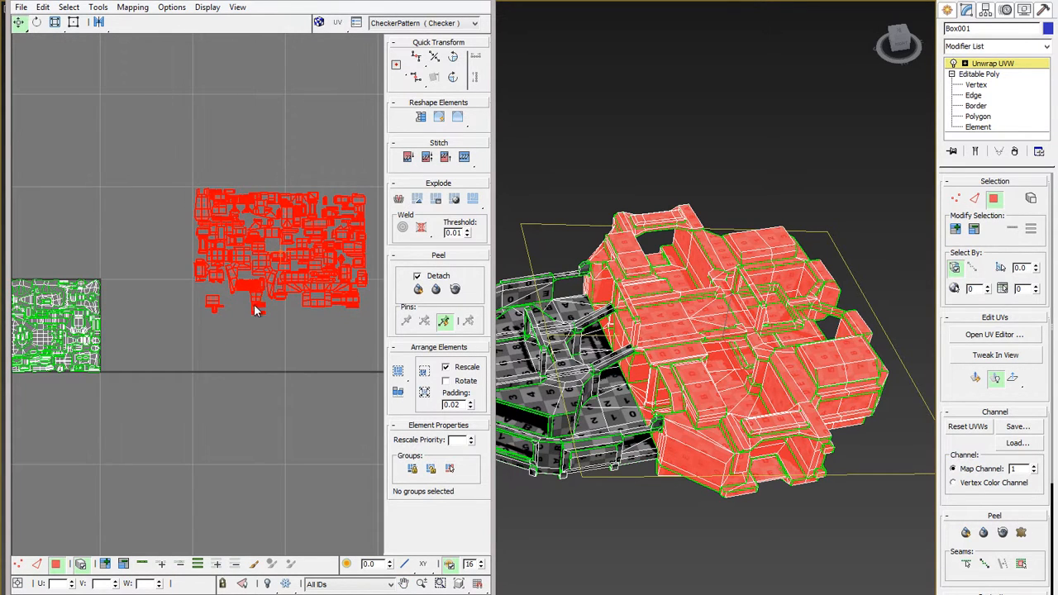
left_click_drag(252, 329, 251, 330)
key("ctrl+z")
left_click_drag(293, 274, 288, 339)
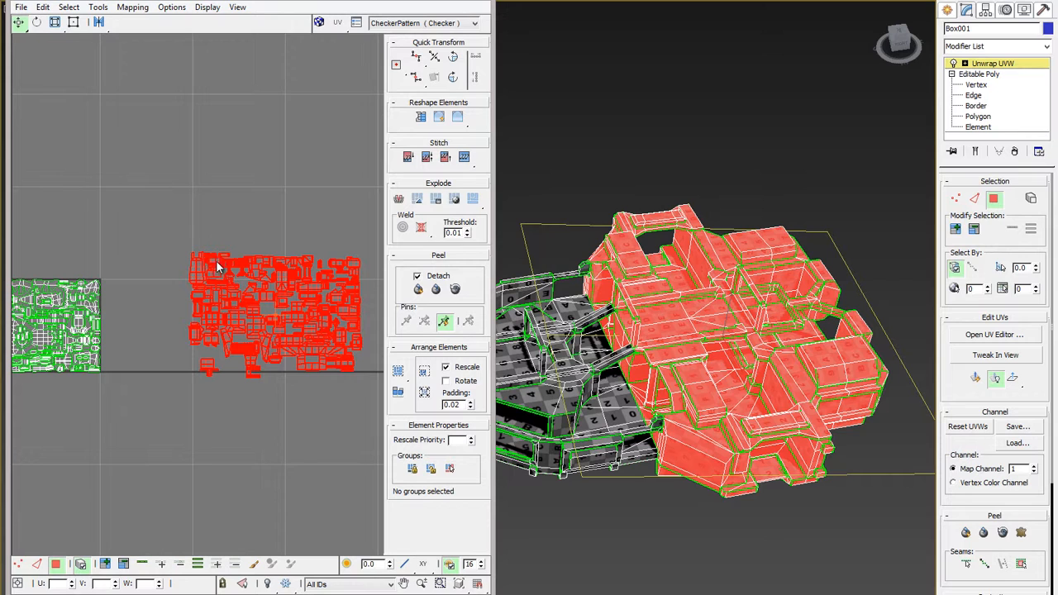
left_click_drag(216, 263, 219, 290)
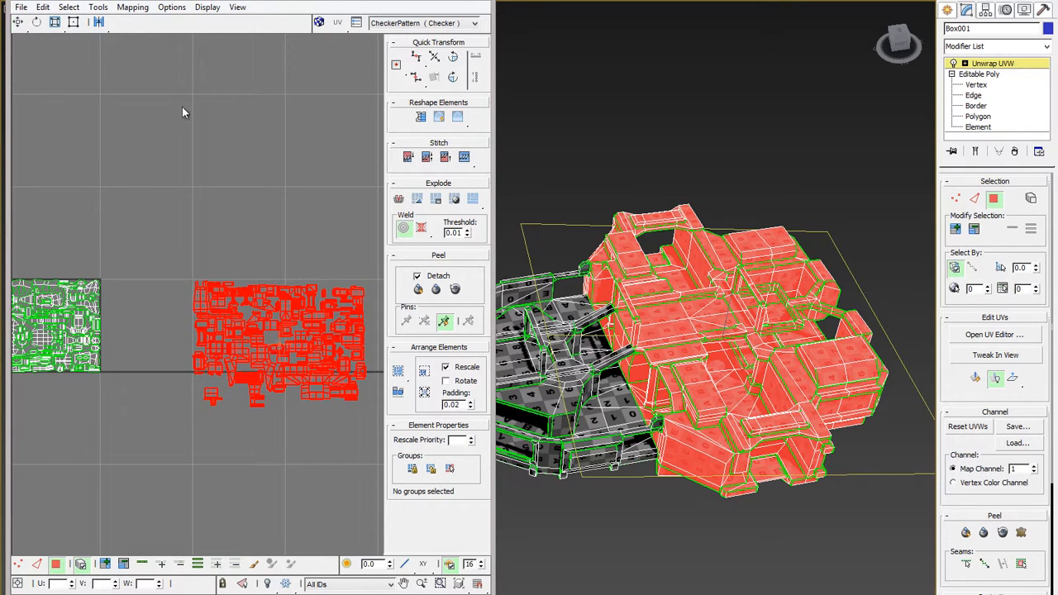
Scale the selected shells down with the Freeform tool to about two-thirds size so they fit the tile's height.
left_click(73, 22)
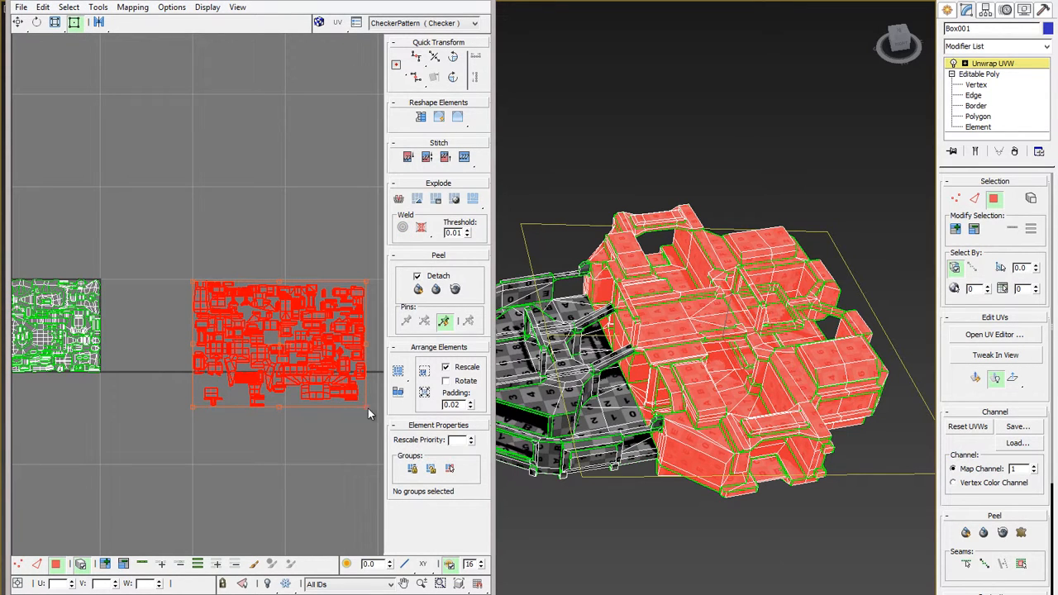
left_click_drag(369, 410, 306, 361)
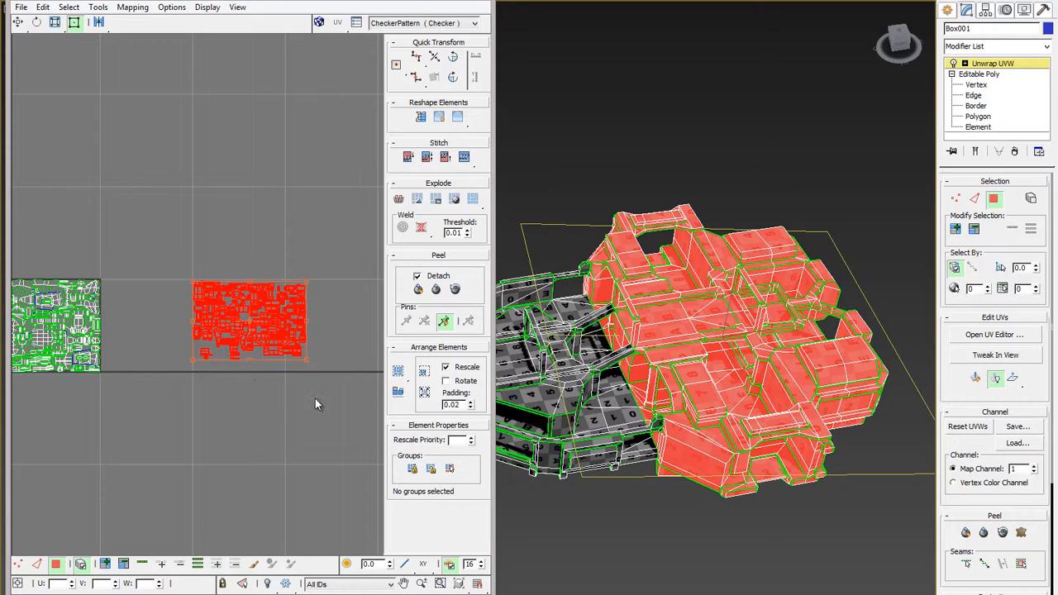
scroll(239, 314, "up", 1)
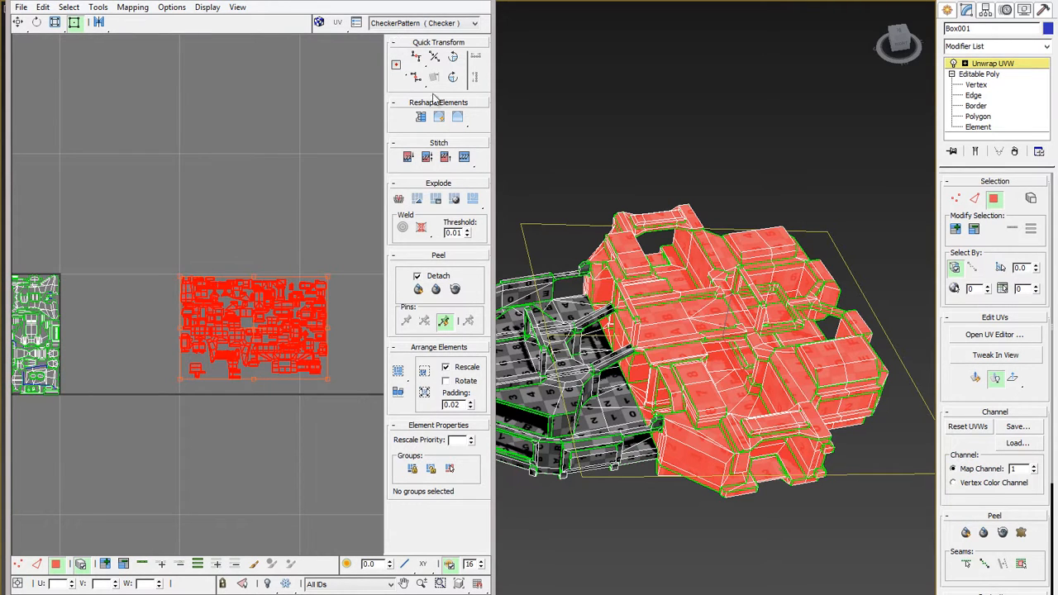
Maximize the UV editor and nudge the selected shells up to the tile's upper edge.
double_click(460, 2)
scroll(545, 207, "up", 2)
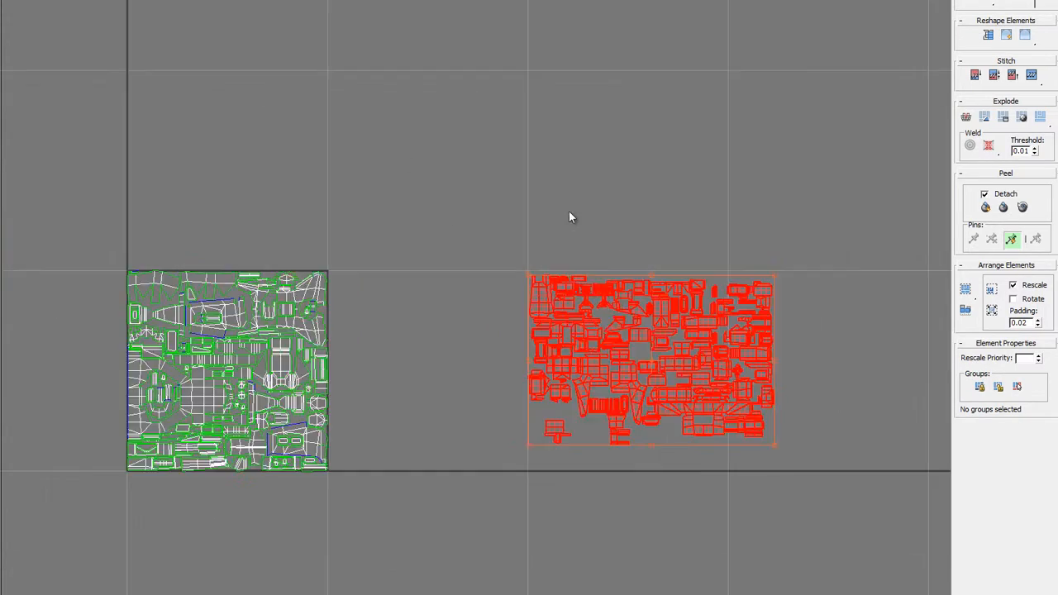
mouse_move(562, 210)
middle_mouse_down()
mouse_move(318, 88)
mouse_move(352, 6)
middle_mouse_up()
scroll(347, 109, "up", 2)
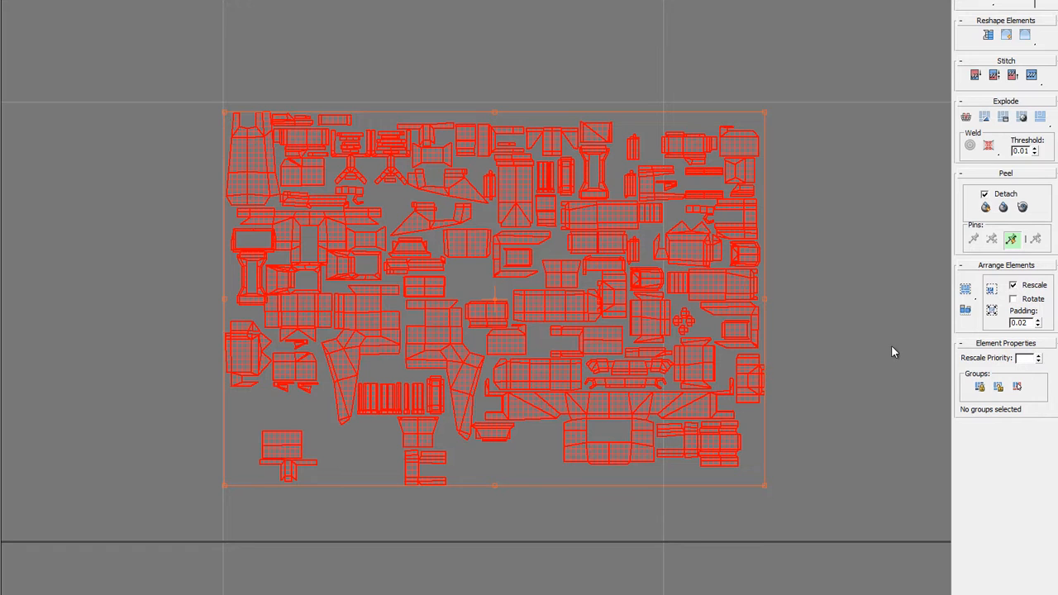
left_click_drag(255, 178, 253, 169)
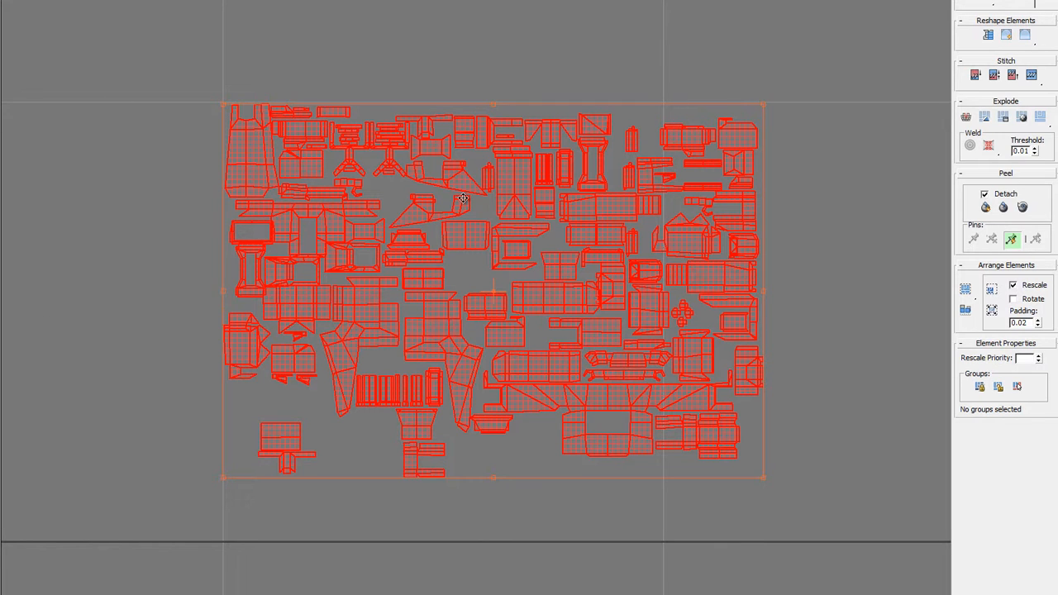
Deselect the group, then select individual shells in vertex mode to examine which neighbouring shells share their edges.
left_click(379, 76)
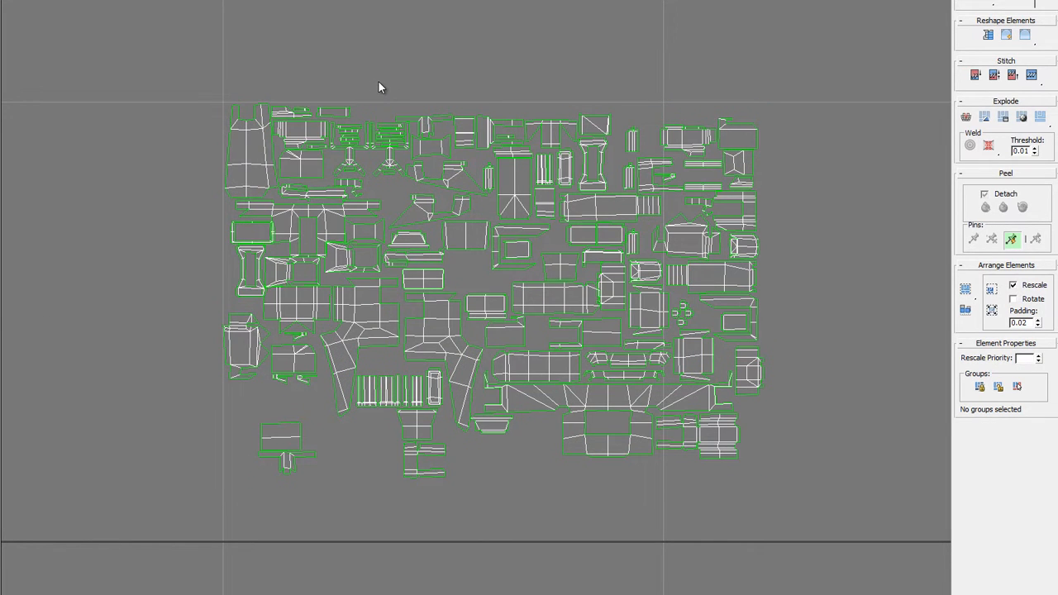
left_click(257, 160)
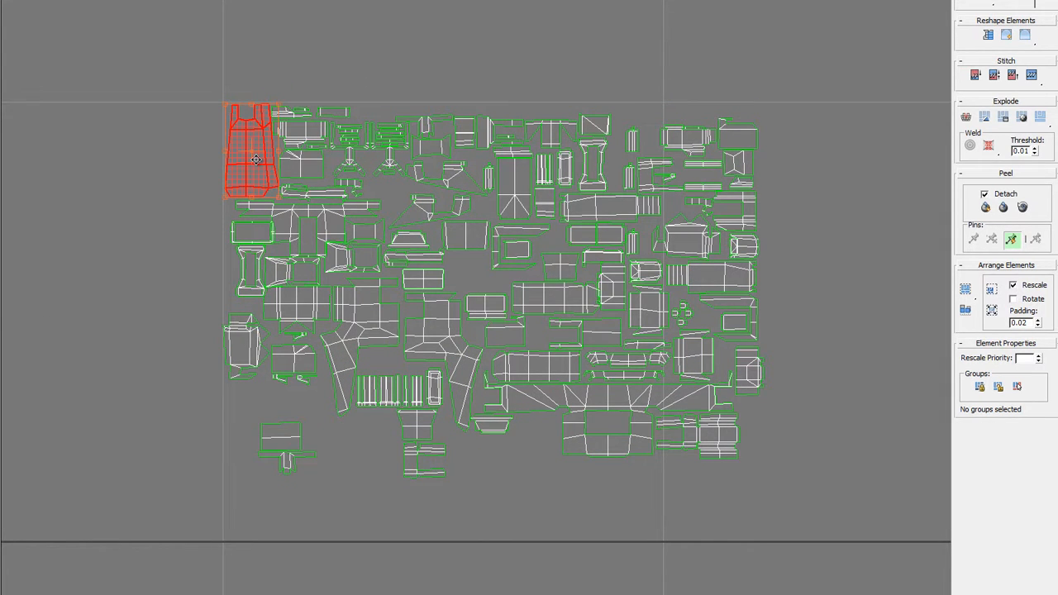
key("1")
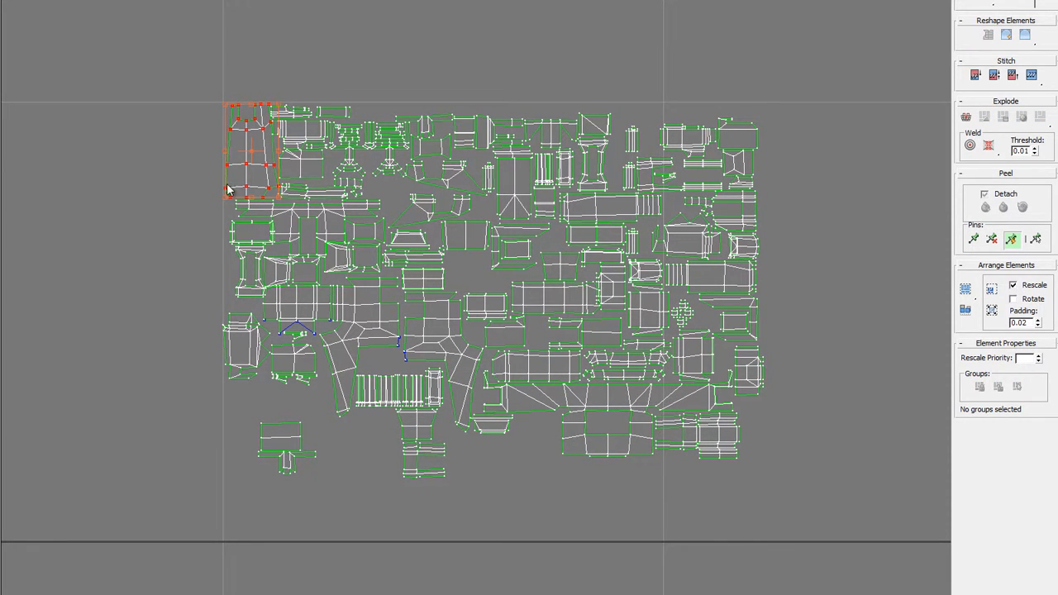
left_click(361, 347)
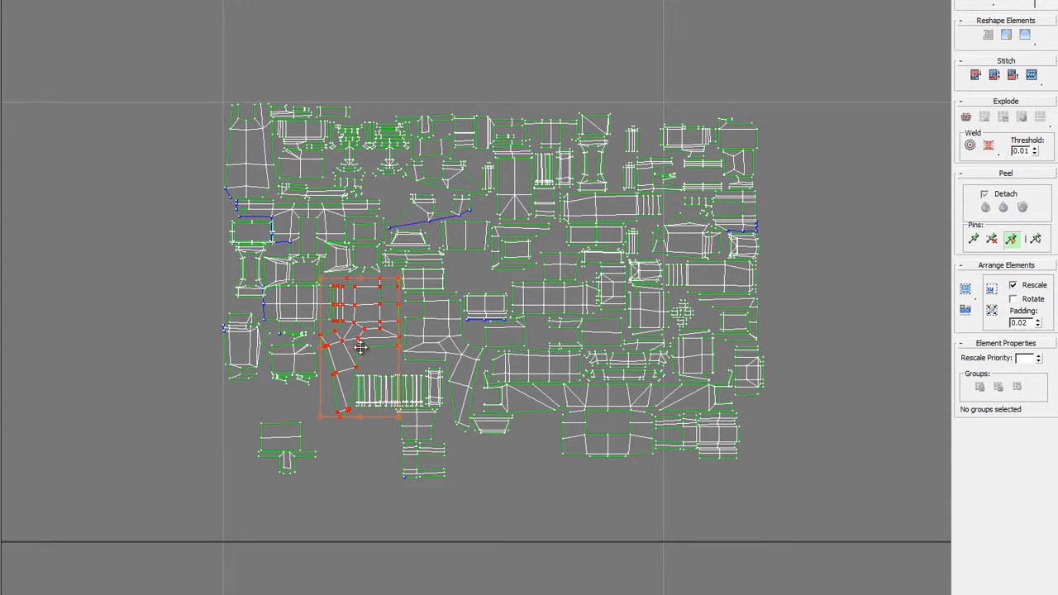
left_click(474, 322)
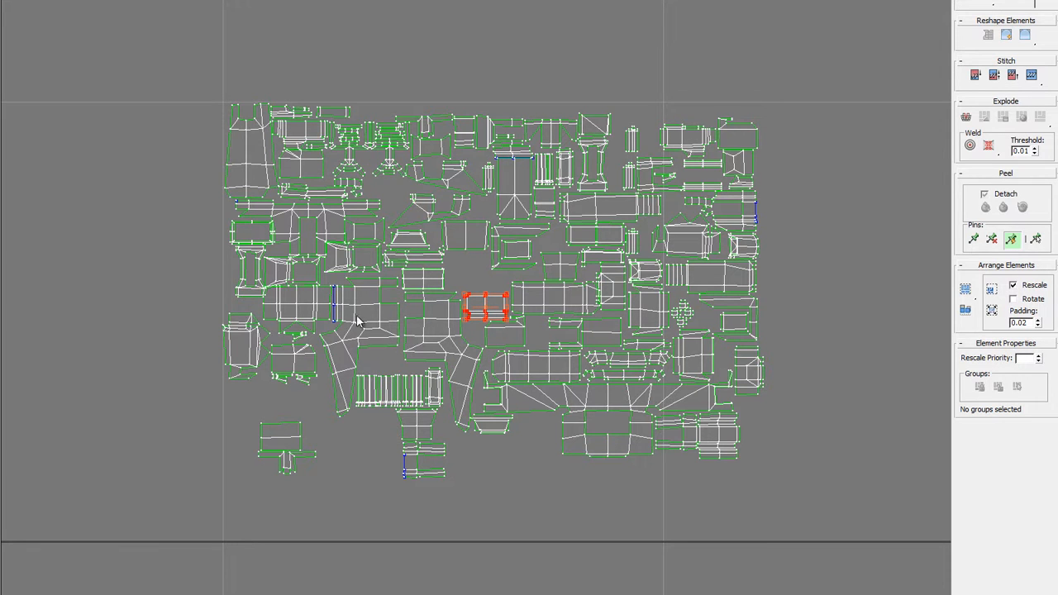
scroll(389, 331, "up", 3)
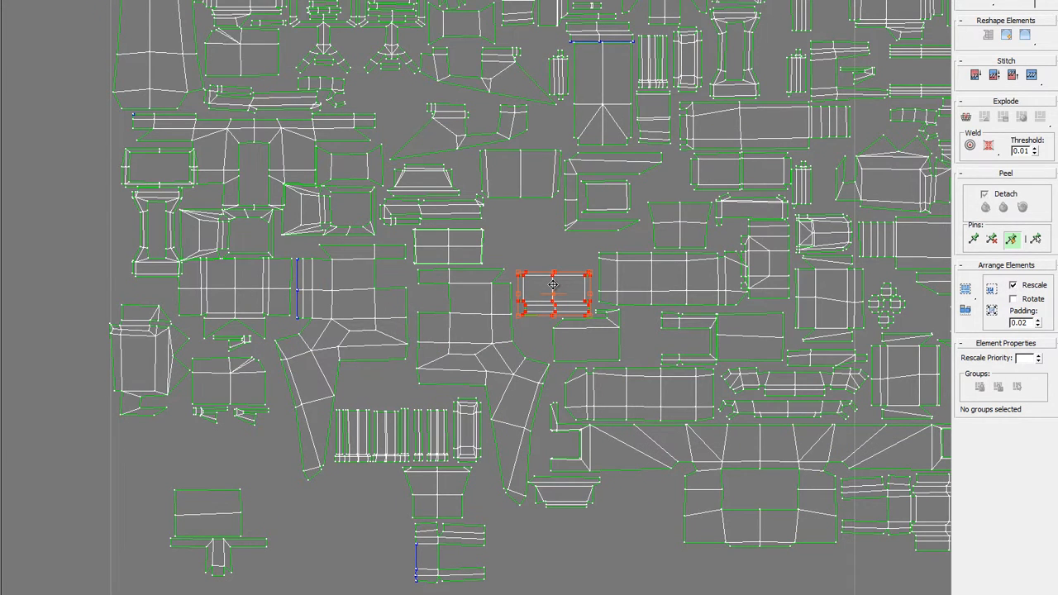
scroll(342, 396, "down", 5)
Return to polygon selection and move the large shell with the angled leg out below the unpacked group.
key("3")
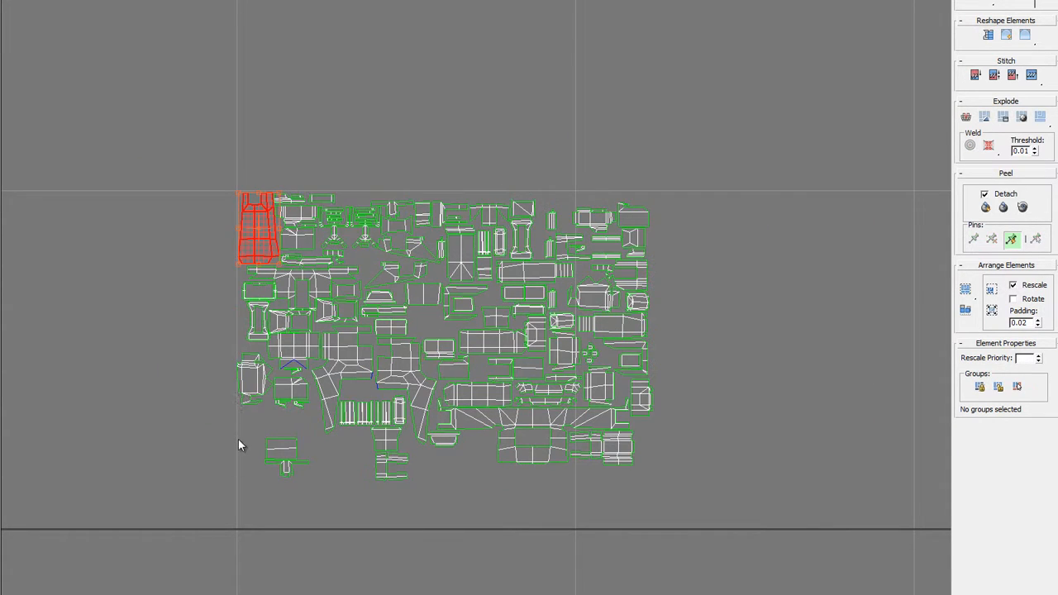
scroll(327, 348, "down", 2)
middle_click_drag(327, 347, 381, 332)
left_click(381, 331)
left_click_drag(409, 350, 514, 476)
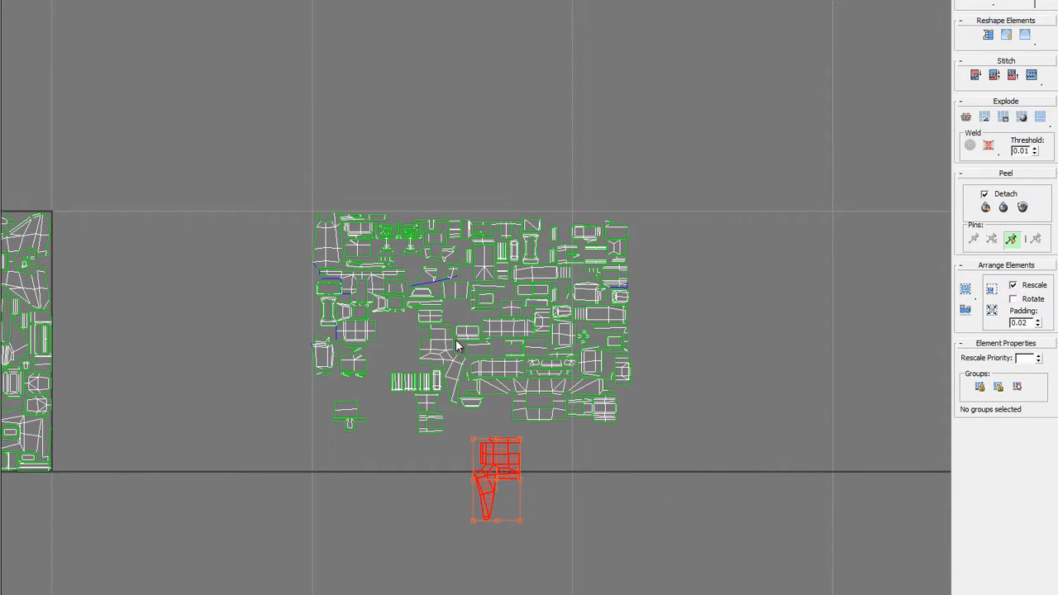
Move the small rectangular shell down beside the separated large shell, turned upright against its shared edge.
scroll(478, 391, "up", 2)
left_click(454, 291)
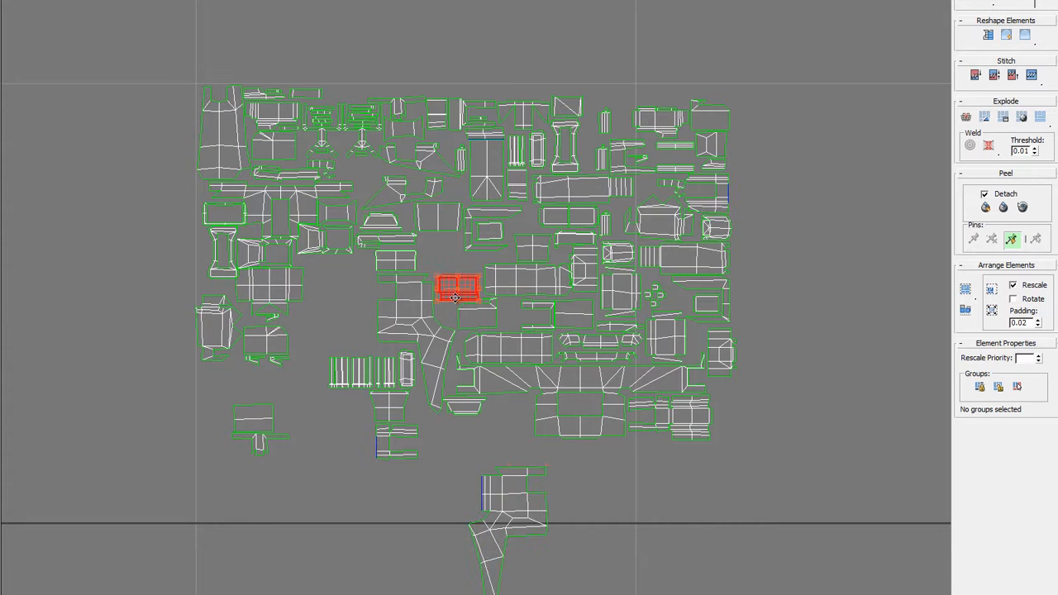
left_click_drag(453, 291, 480, 539)
scroll(453, 493, "up", 2)
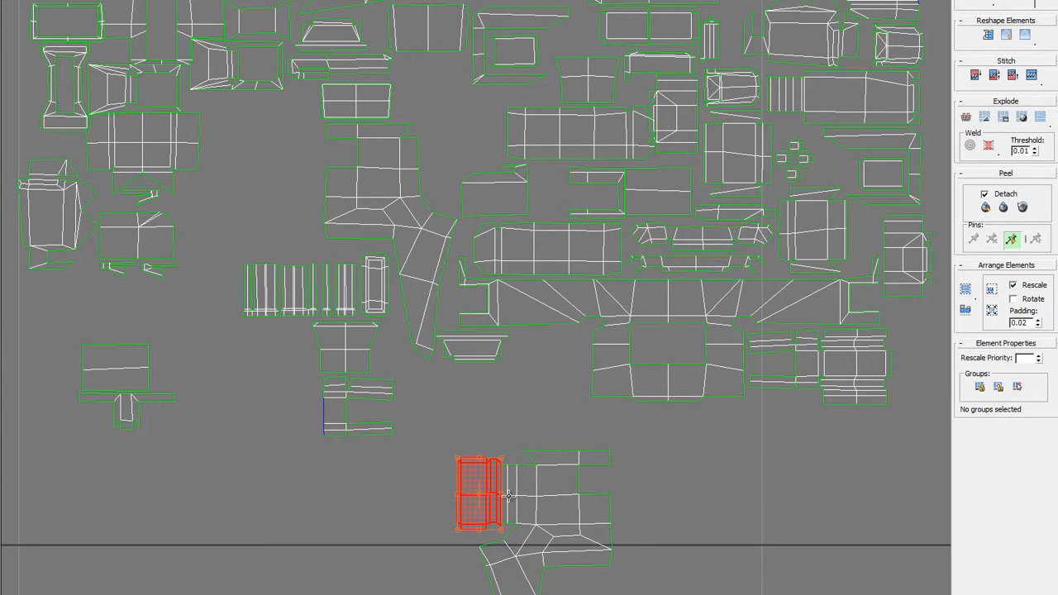
scroll(480, 486, "down", 3)
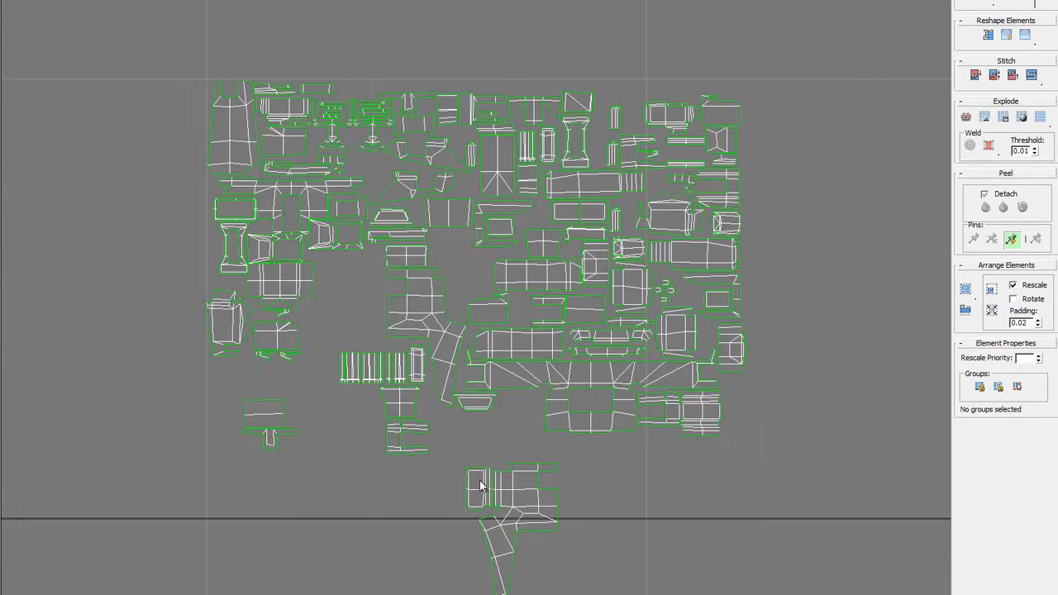
Examine in vertex mode how closely the small rectangular shell's corners meet the large angled-leg shell's shared edge.
left_click(496, 501)
scroll(496, 501, "up", 2)
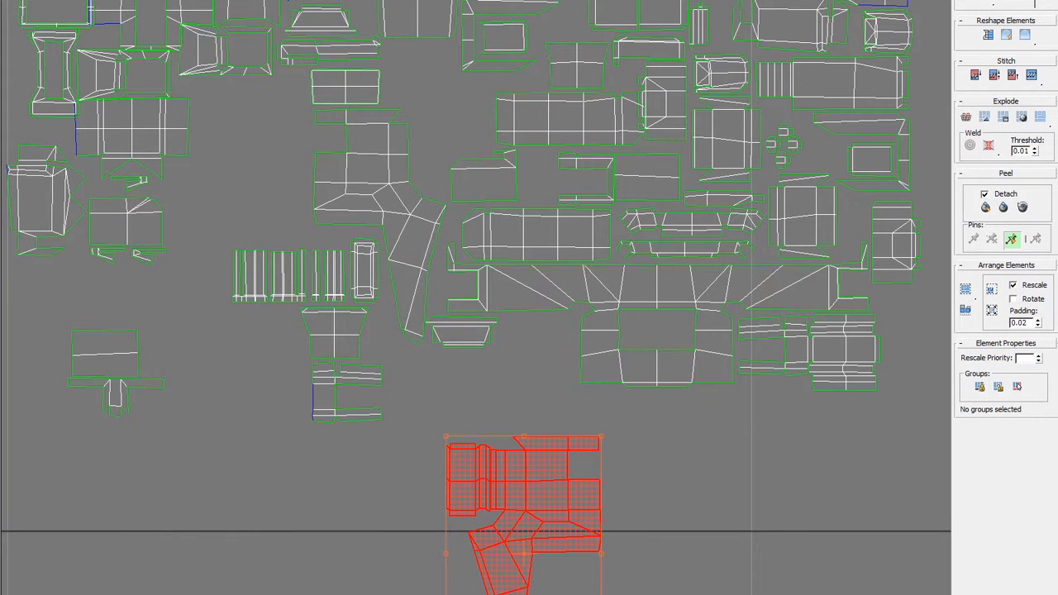
key("1")
scroll(497, 521, "up", 2)
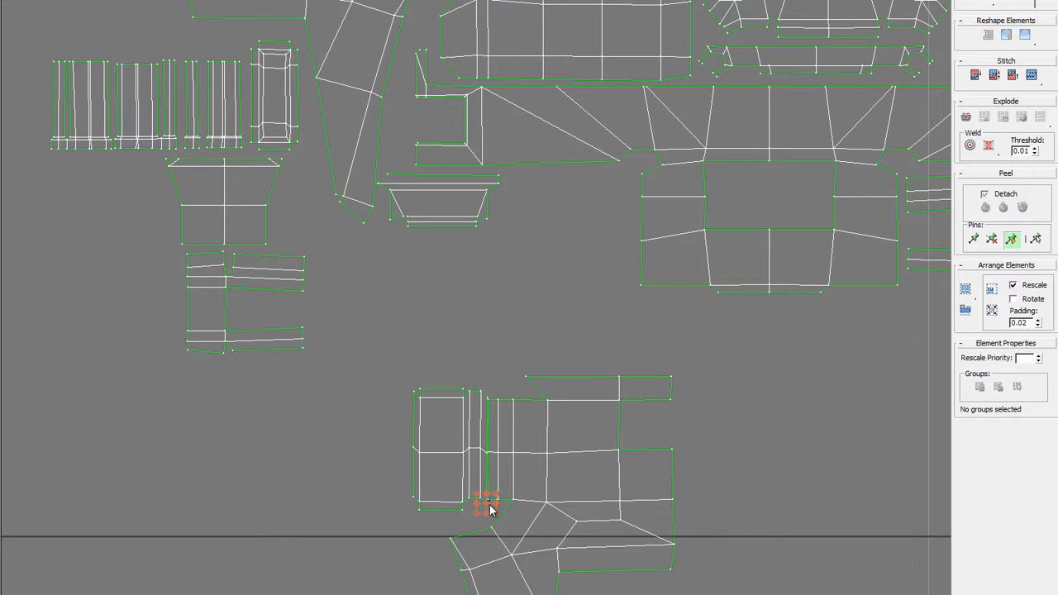
scroll(489, 506, "up", 4)
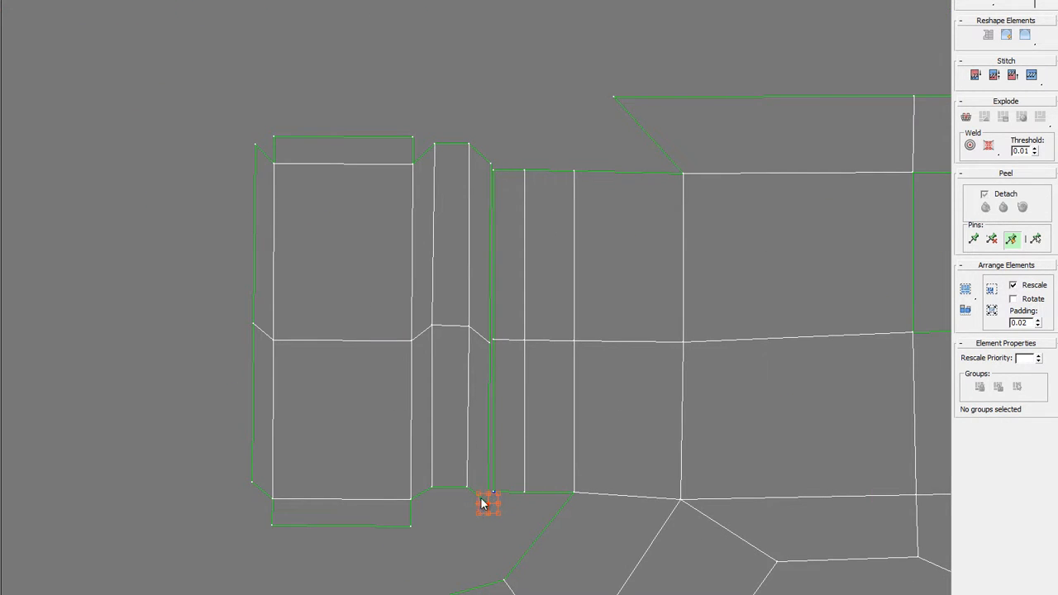
scroll(475, 267, "down", 5)
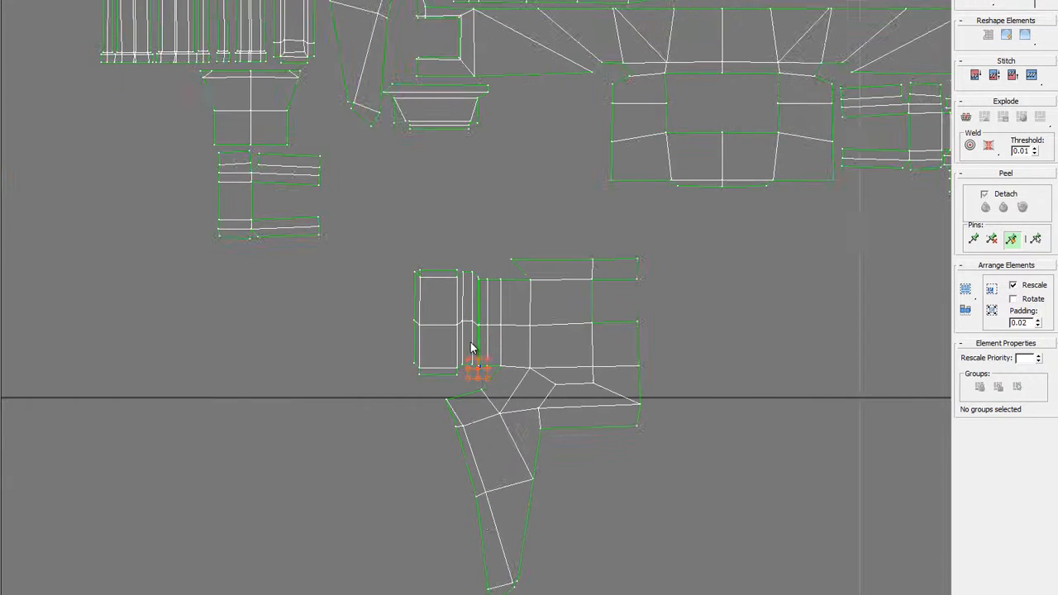
scroll(414, 344, "down", 2)
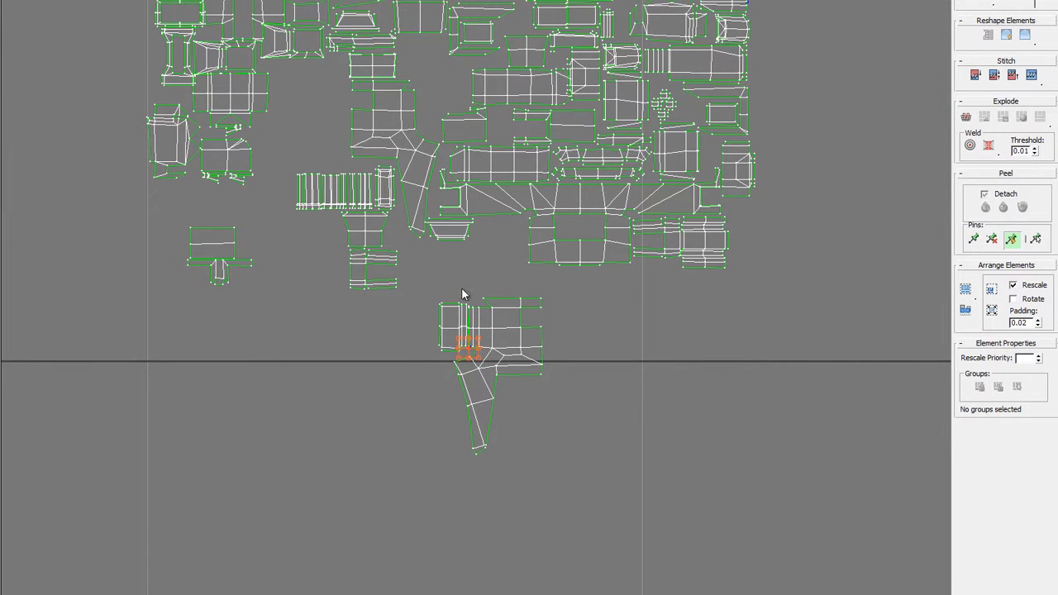
middle_click_drag(498, 295, 482, 467)
middle_click_drag(354, 422, 349, 391)
Fit the two-armed shell and small rectangular shell against the large shell, then pack the turned cluster into the tile's lower left corner.
key("1")
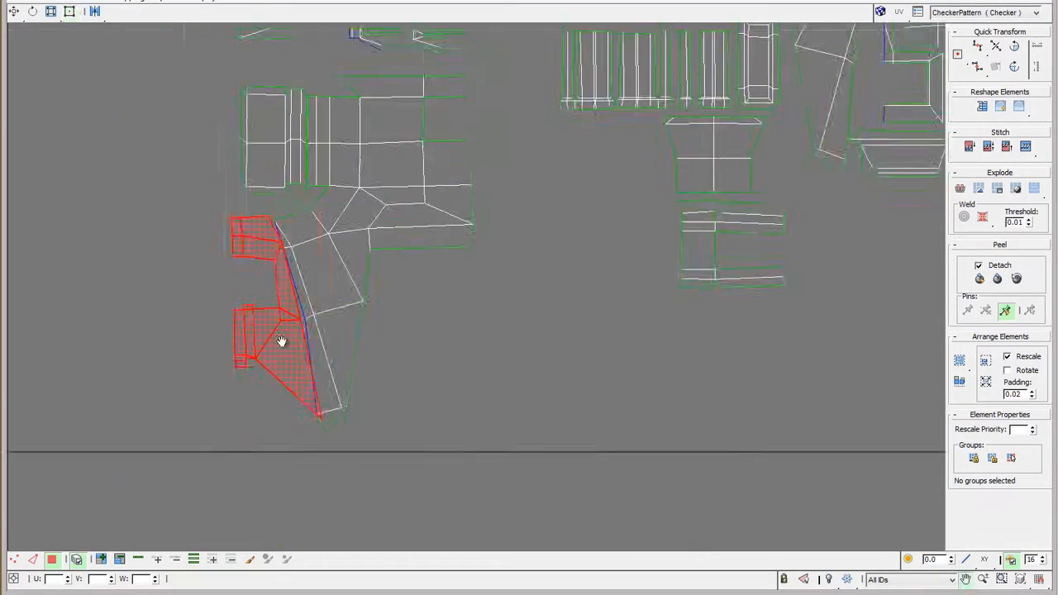
middle_click_drag(281, 342, 257, 397)
scroll(257, 397, "up", 3)
key("1")
key("ctrl+t")
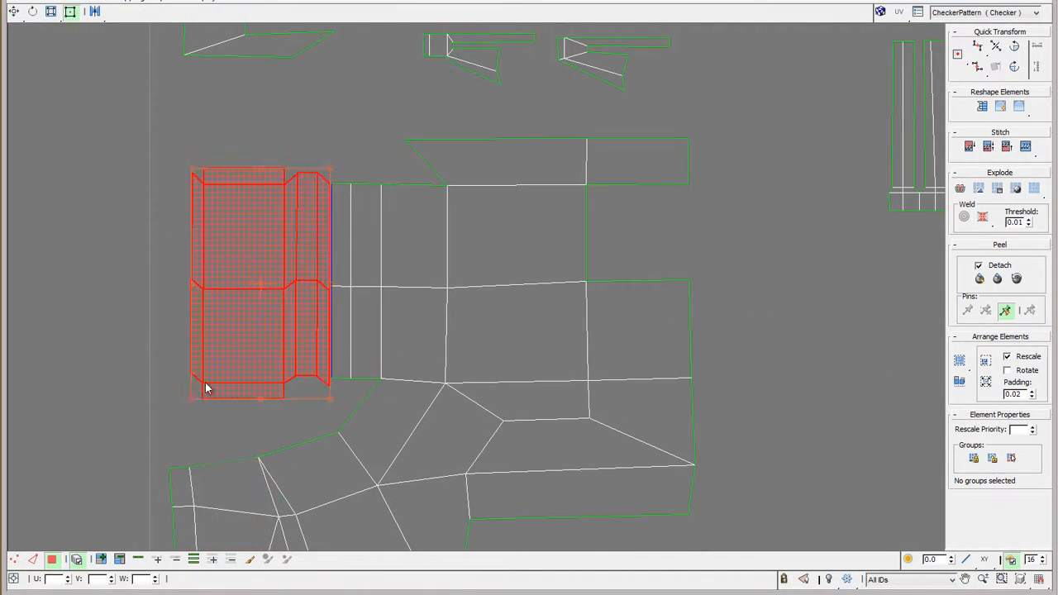
left_click(331, 288)
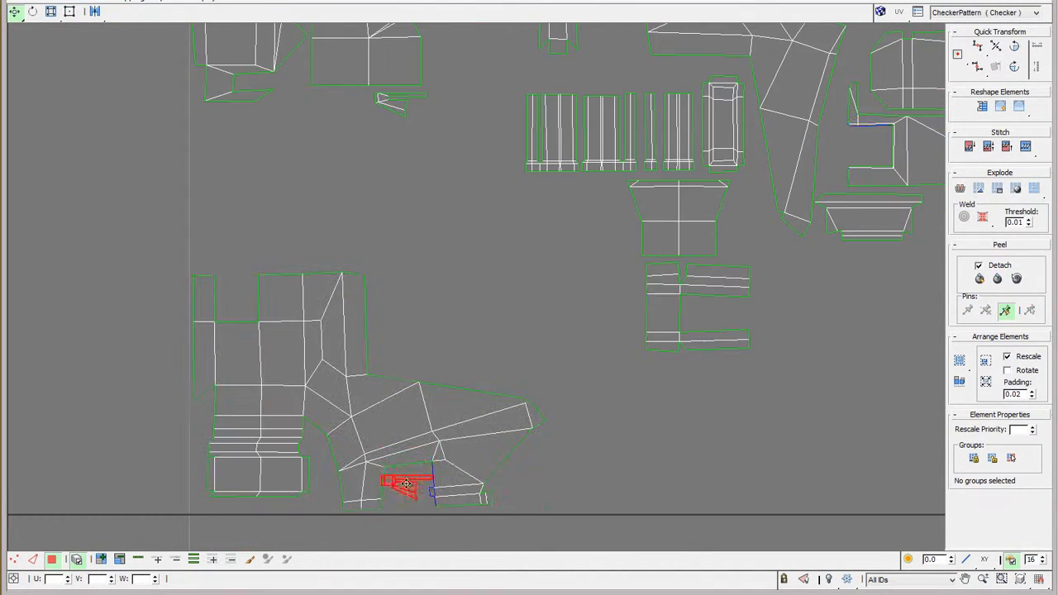
Fill the gap in the corner cluster with the tiny shell and set the tall rectangular shell directly above the boxy shell.
scroll(404, 292, "down", 3)
scroll(361, 265, "up", 3)
left_click(361, 265)
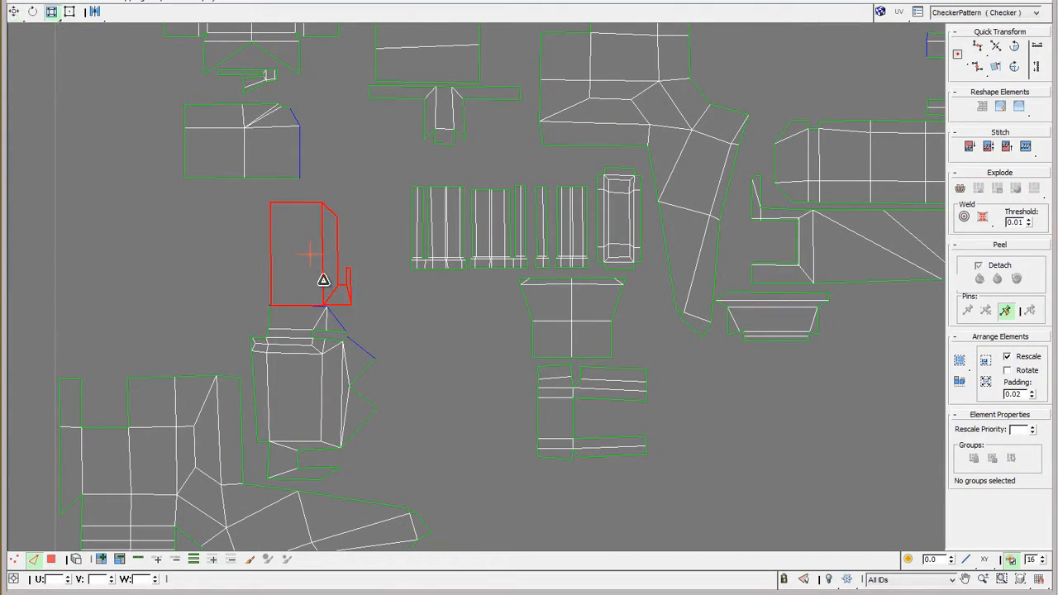
right_click(208, 265)
left_click(259, 314)
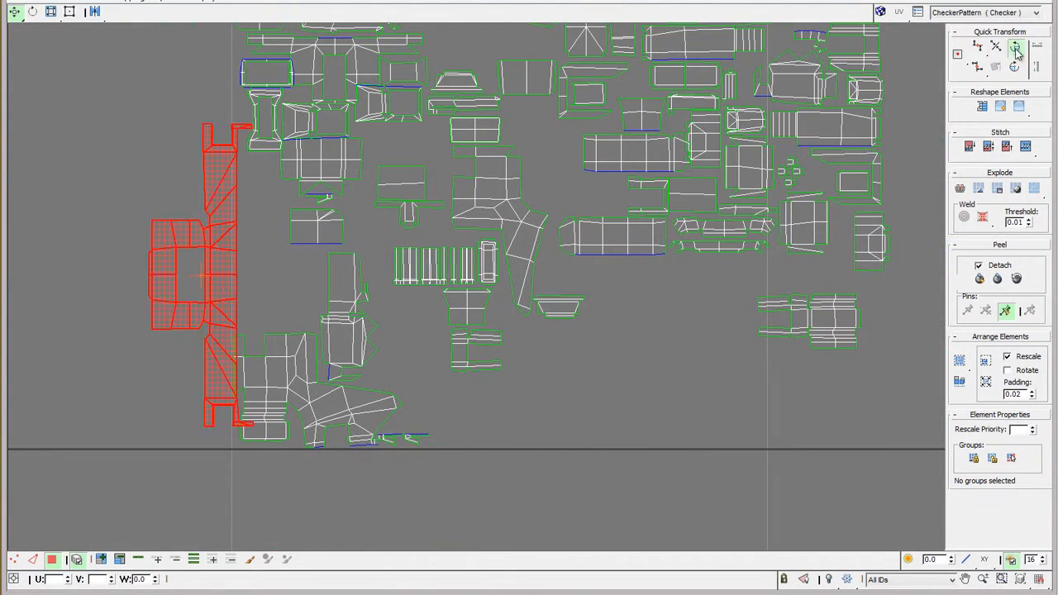
Match the long panel shell and the two mirrored boxy shells to their shared edges on the wide symmetrical shell.
scroll(274, 293, "up", 4)
left_click(322, 325)
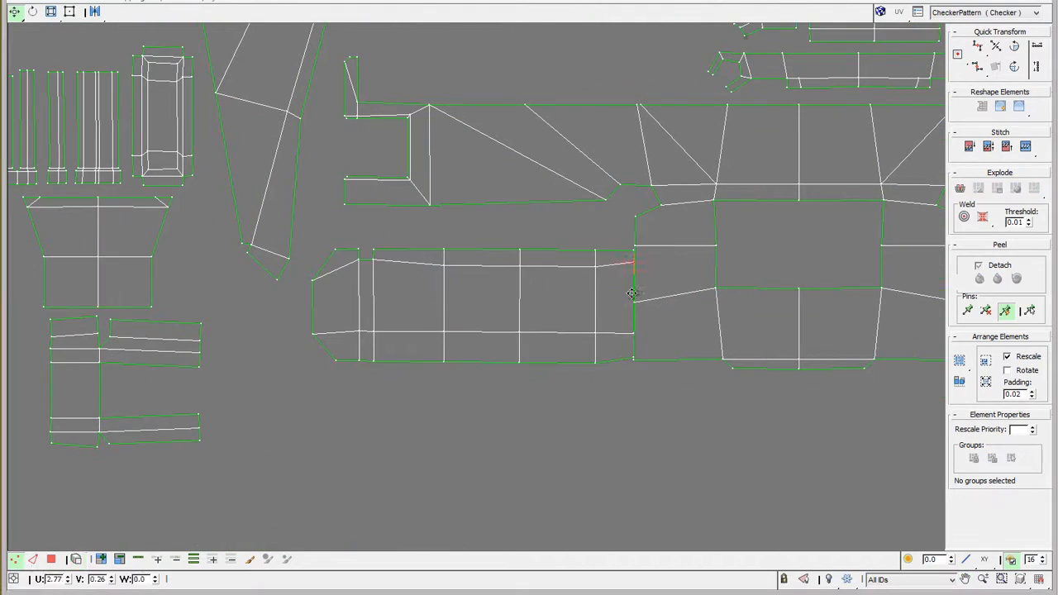
left_click(628, 358)
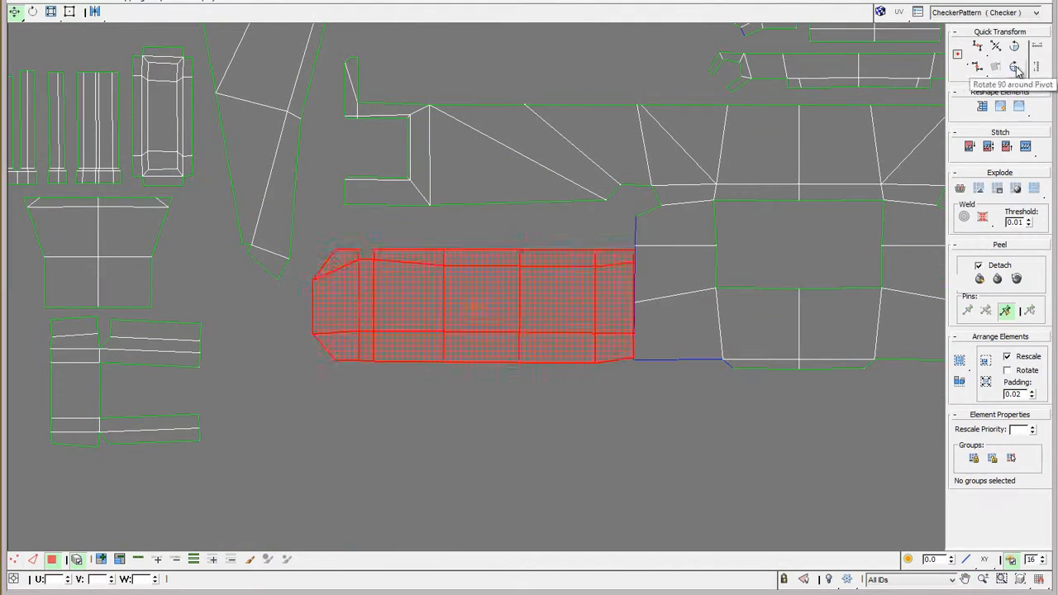
left_click(50, 561)
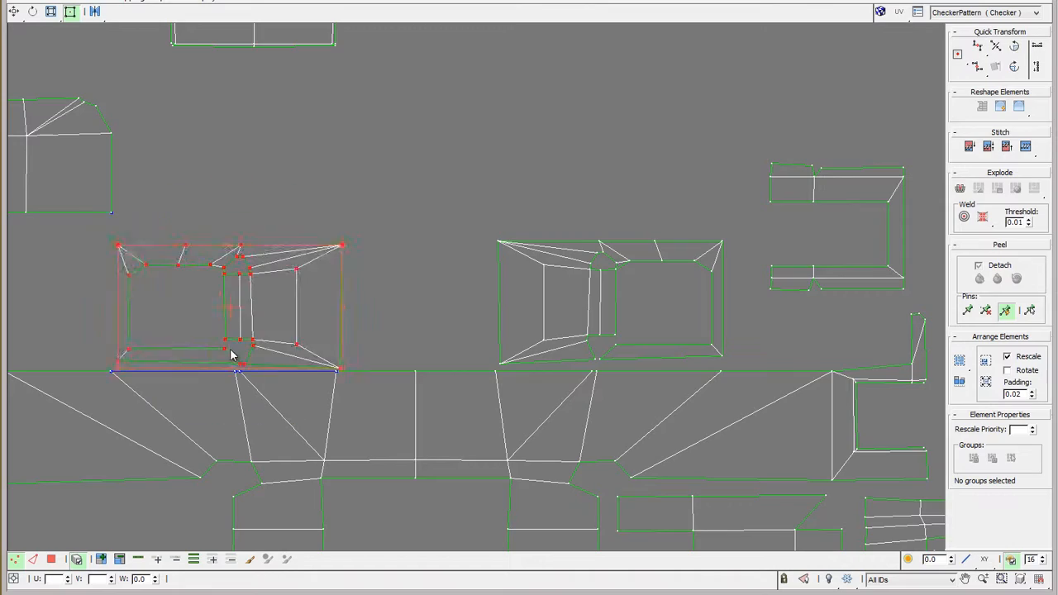
left_click(609, 339)
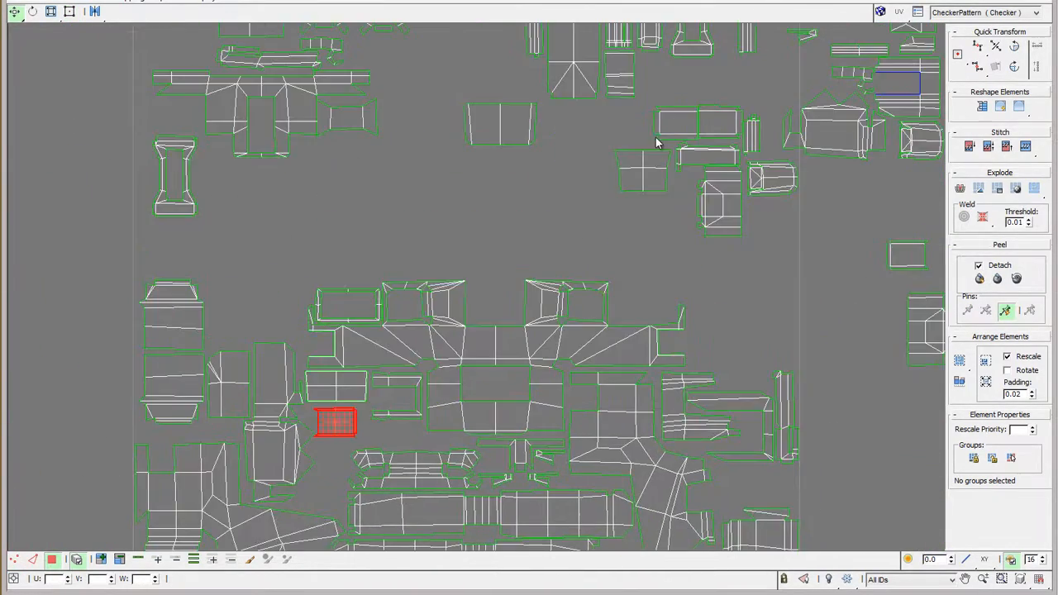
Pack the tapered shell along the tile's left edge and the cross-shaped and tall panel shells above the packed lower half.
left_click(765, 489)
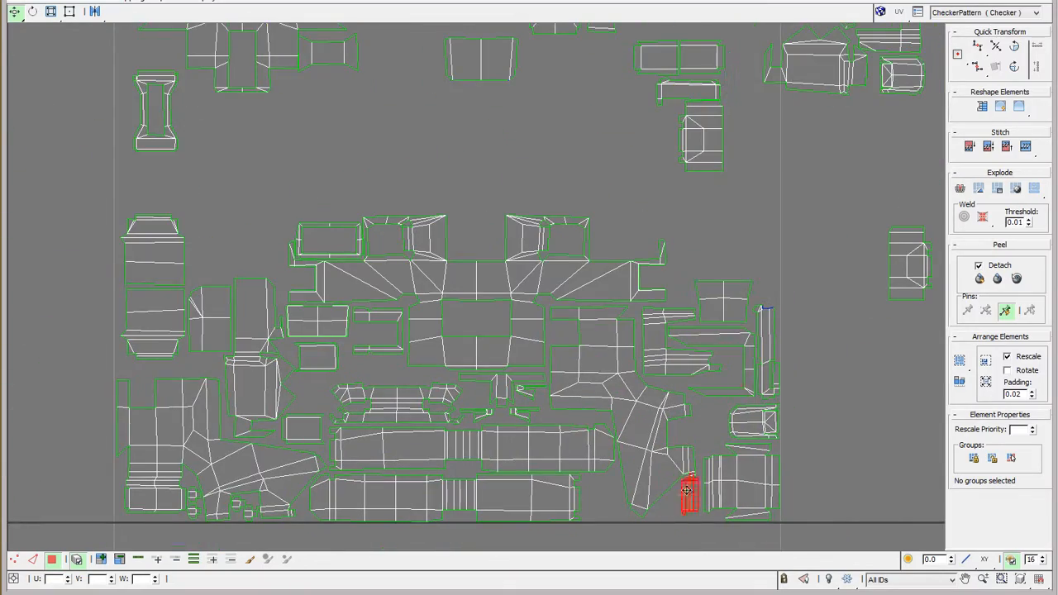
left_click(223, 240)
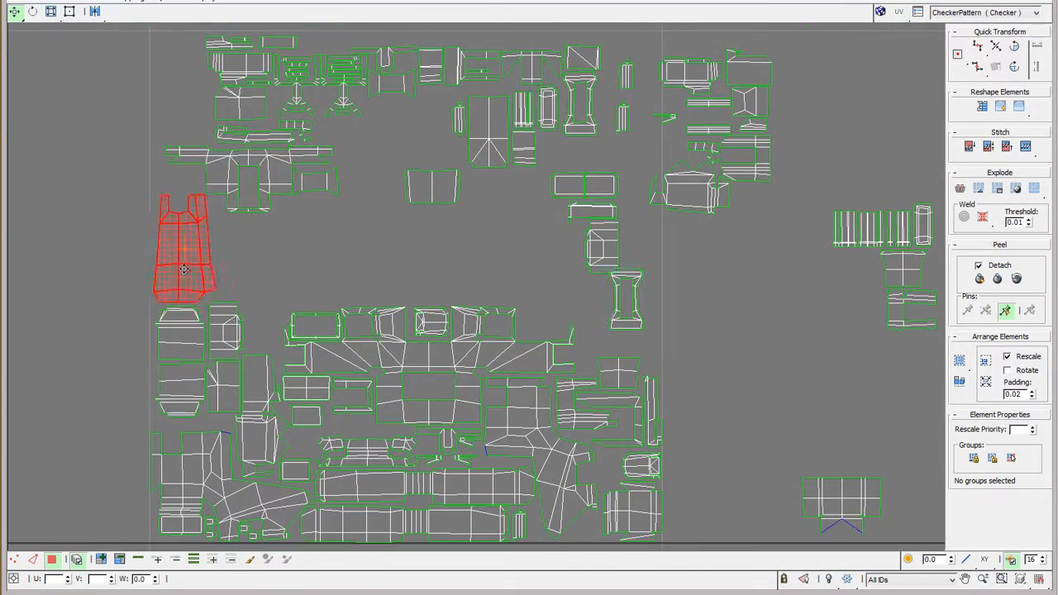
left_click_drag(248, 179, 383, 273)
left_click_drag(488, 130, 265, 310)
scroll(361, 330, "up", 3)
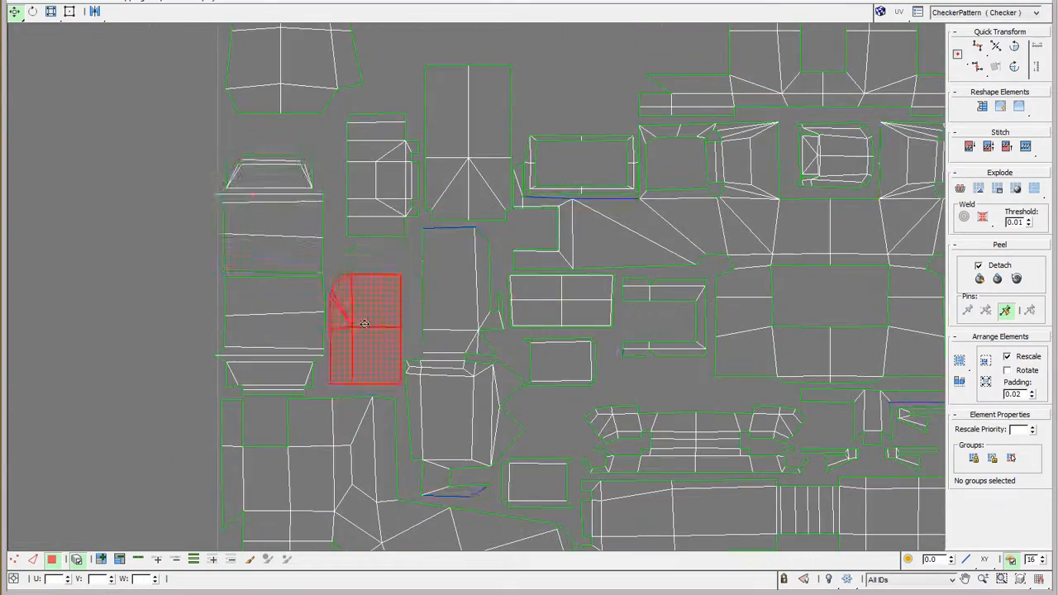
Place the narrow striped shells and the tapered panel in the free space near the tile's right edge.
scroll(424, 248, "down", 2)
left_click_drag(424, 183, 571, 456)
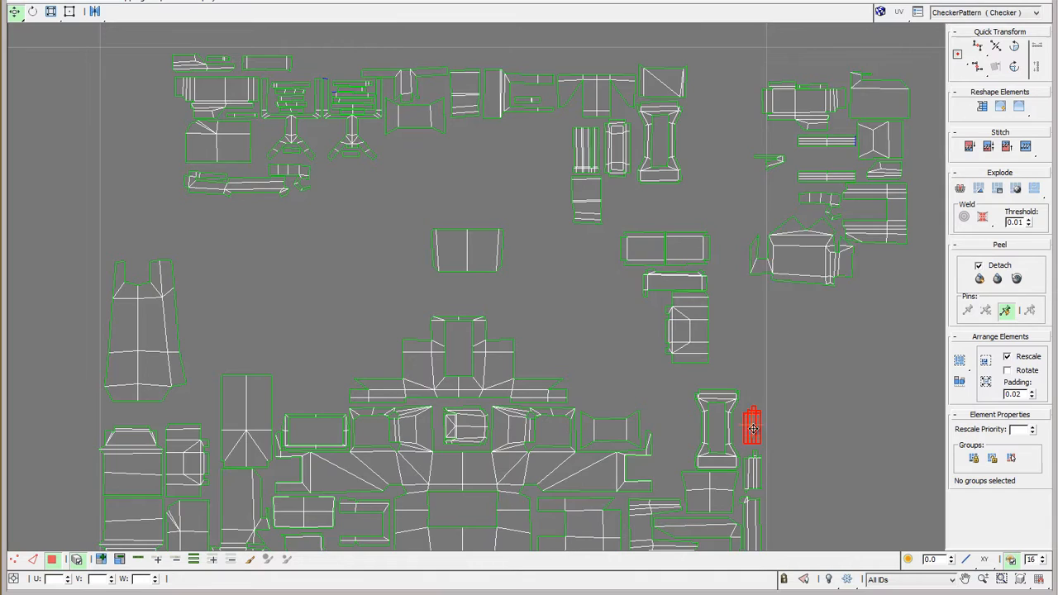
left_click_drag(749, 425, 673, 442)
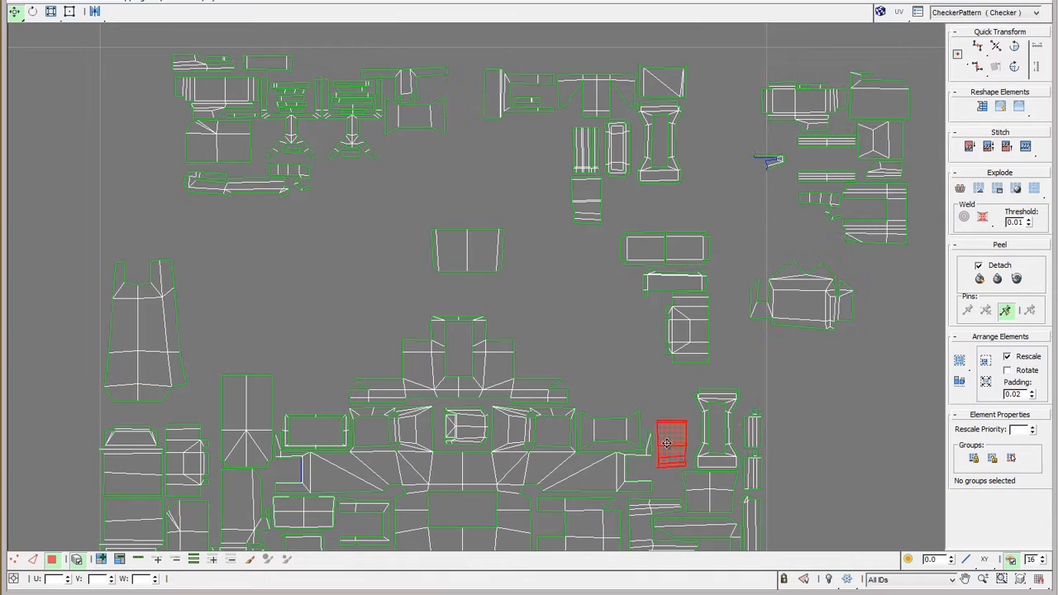
left_click(268, 233)
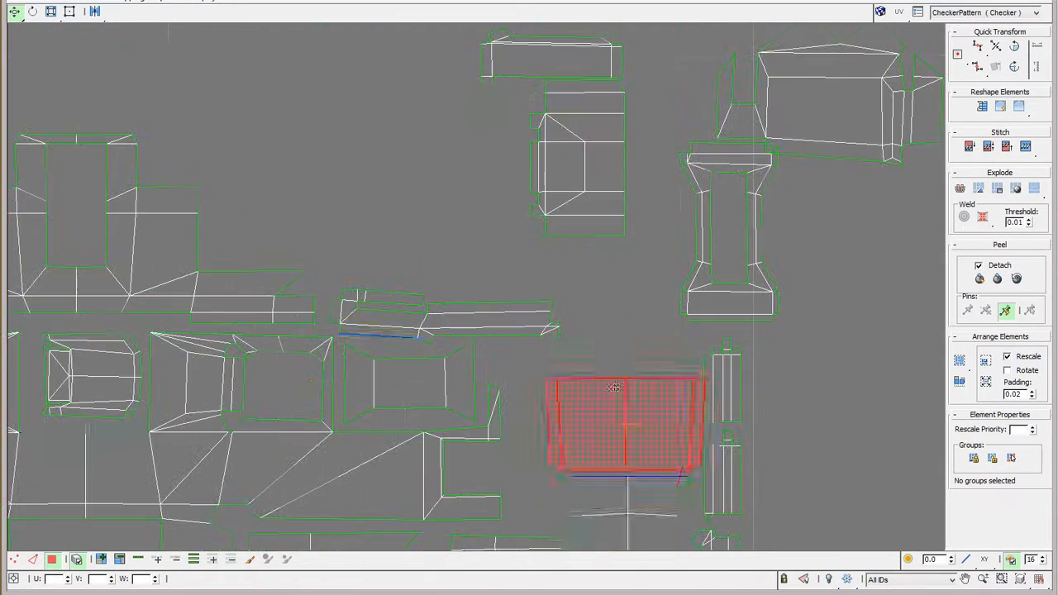
Separate the double-window shell into two rectangular panels in vertex mode.
left_click(562, 468)
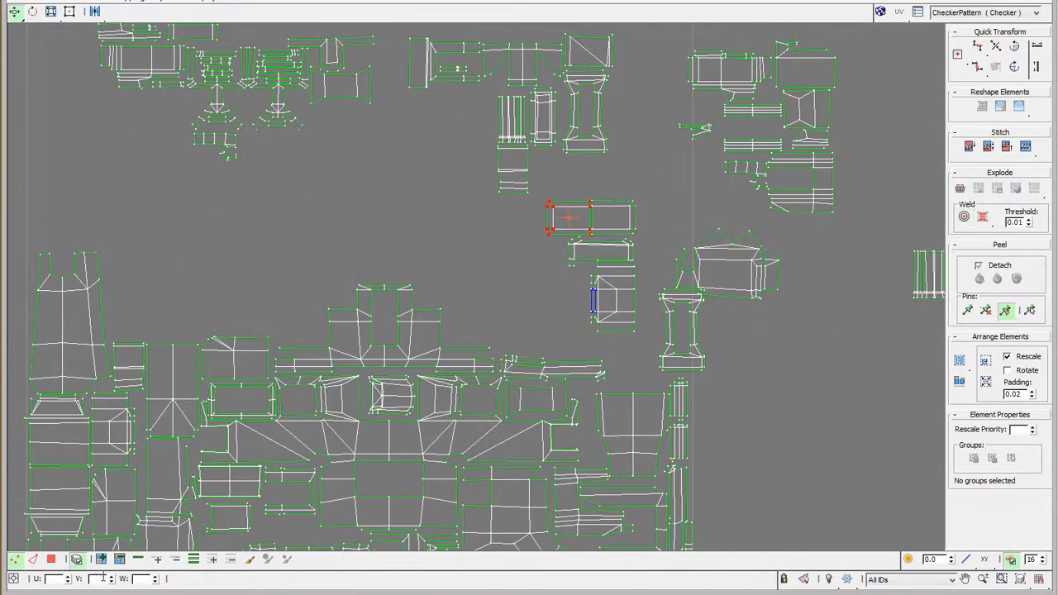
scroll(631, 363, "up", 5)
left_click_drag(562, 314, 581, 313)
scroll(650, 206, "up", 2)
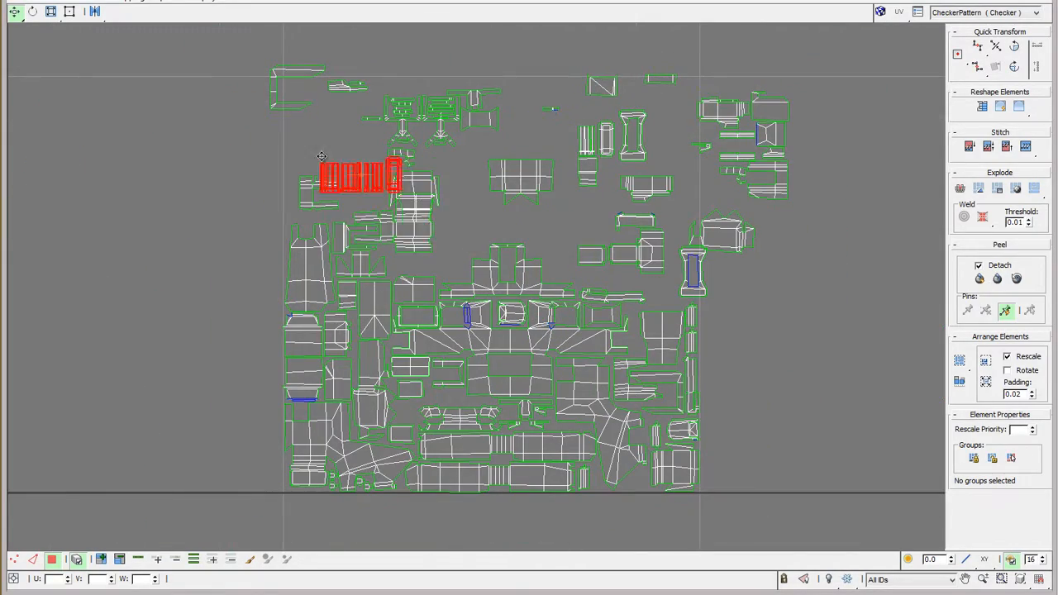
Join the small hourglass-shaped shell beneath the tapered panel outside the tile, then move the combined pair into the tile.
left_click_drag(610, 165, 622, 83)
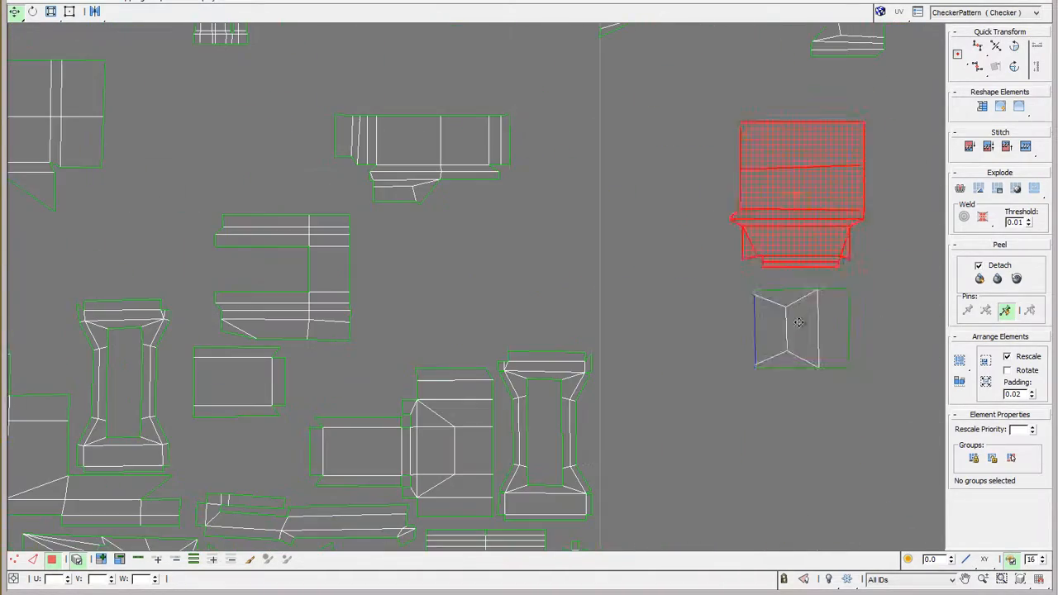
left_click(801, 325)
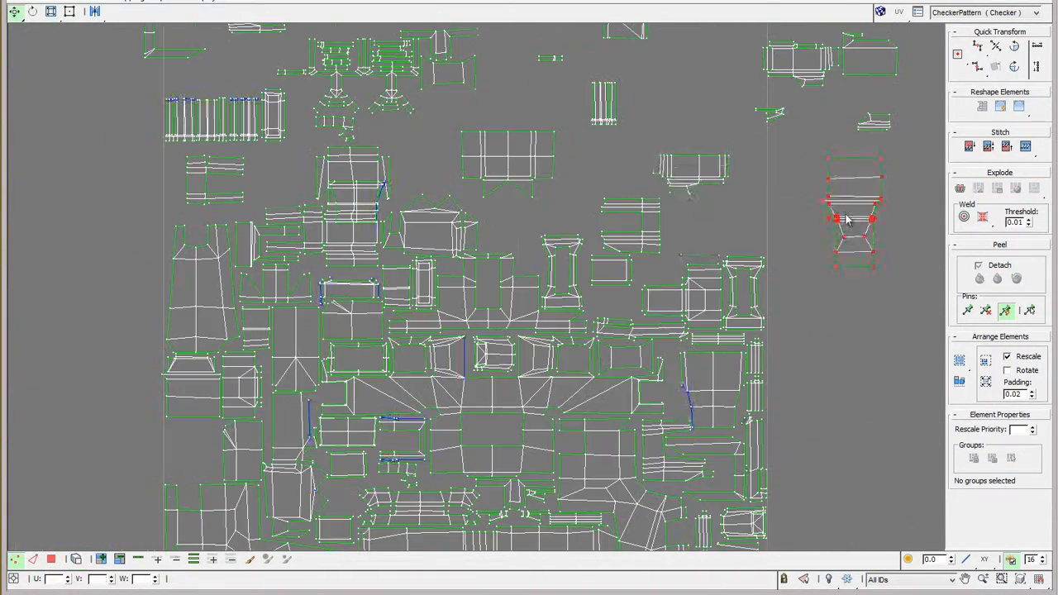
left_click_drag(835, 213, 598, 157)
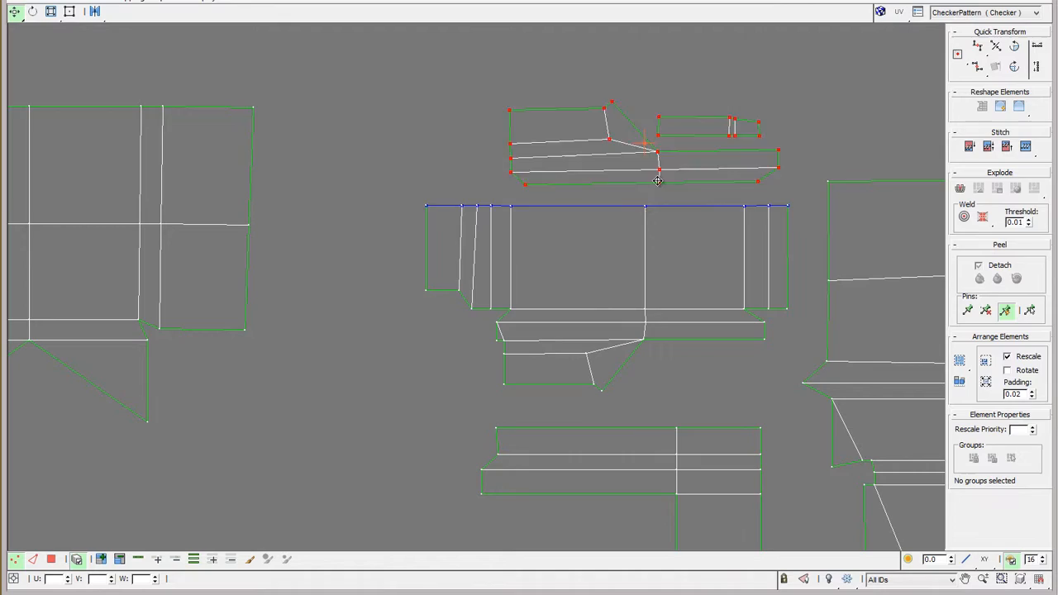
Set the stepped shell against the panel's upper edge, and mirror the narrow strip and attach it beneath the L-shaped shell.
left_click(648, 207)
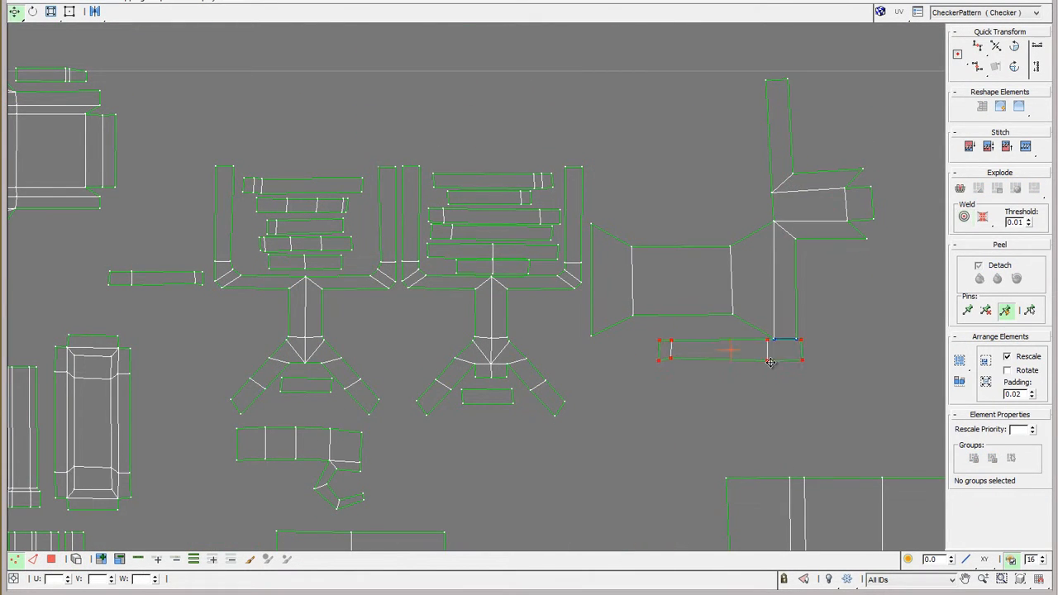
scroll(777, 349, "up", 3)
key("3")
left_click(770, 351)
key("1")
key("3")
left_click(95, 12)
left_click_drag(660, 348, 793, 348)
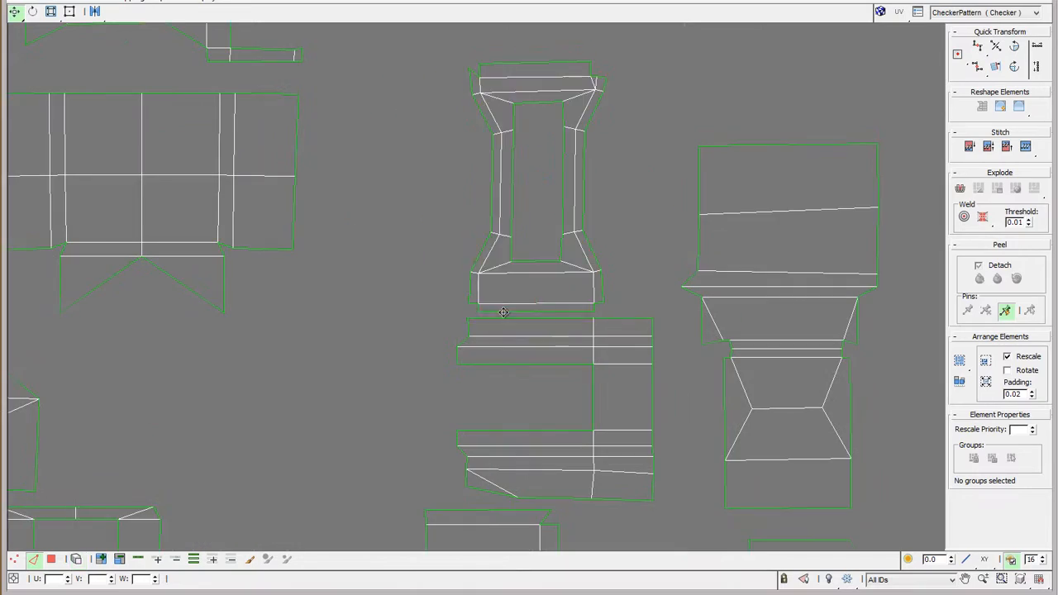
Fit the remaining small shells into the tile's gaps, standing and flipping the narrow shell upright beside the bottom long panels.
left_click(503, 313)
scroll(430, 194, "down", 3)
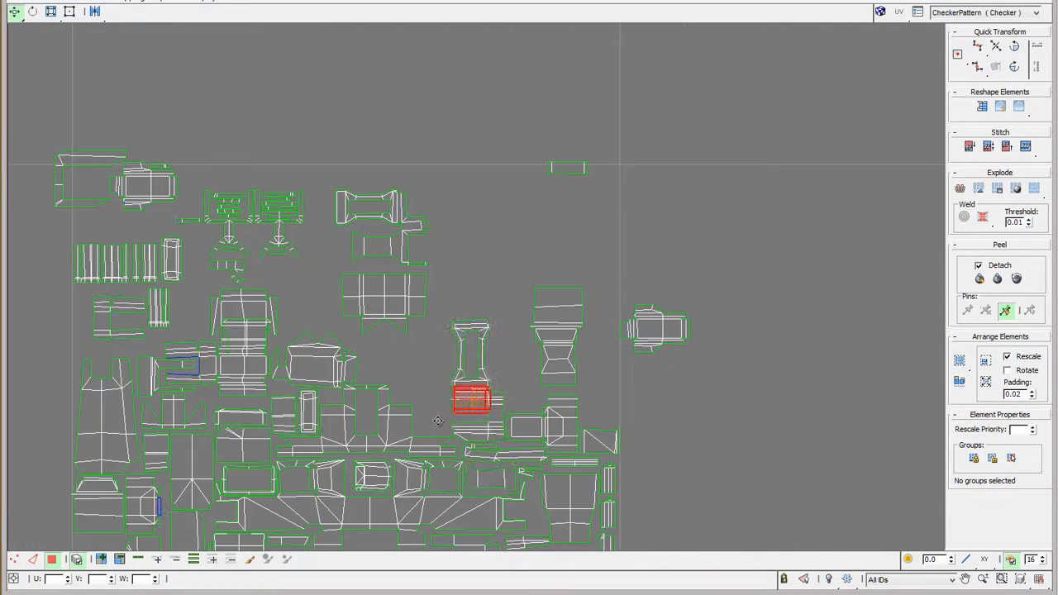
scroll(642, 377, "up", 3)
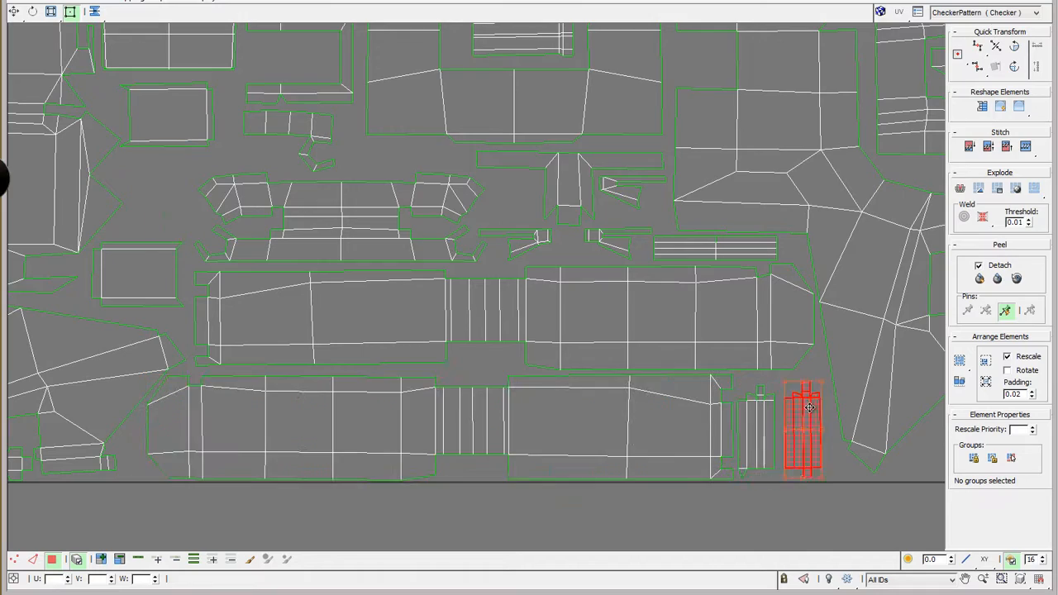
left_click_drag(94, 10, 97, 33)
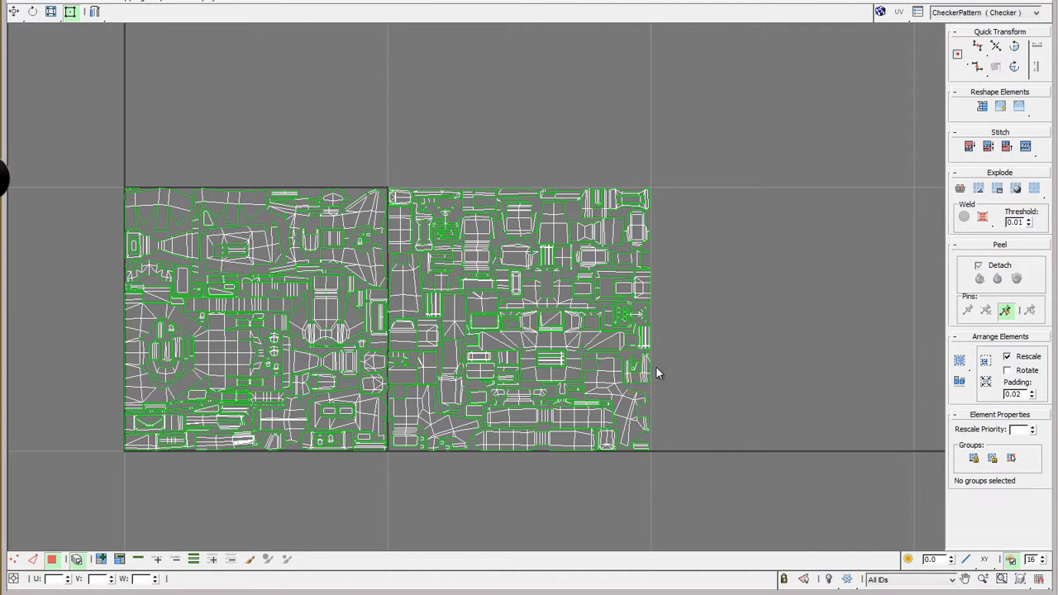
Examine the packed second tile by selecting its right-edge shells, the angled-leg shell, the long bottom panels and the upper corner shells.
left_click(649, 370)
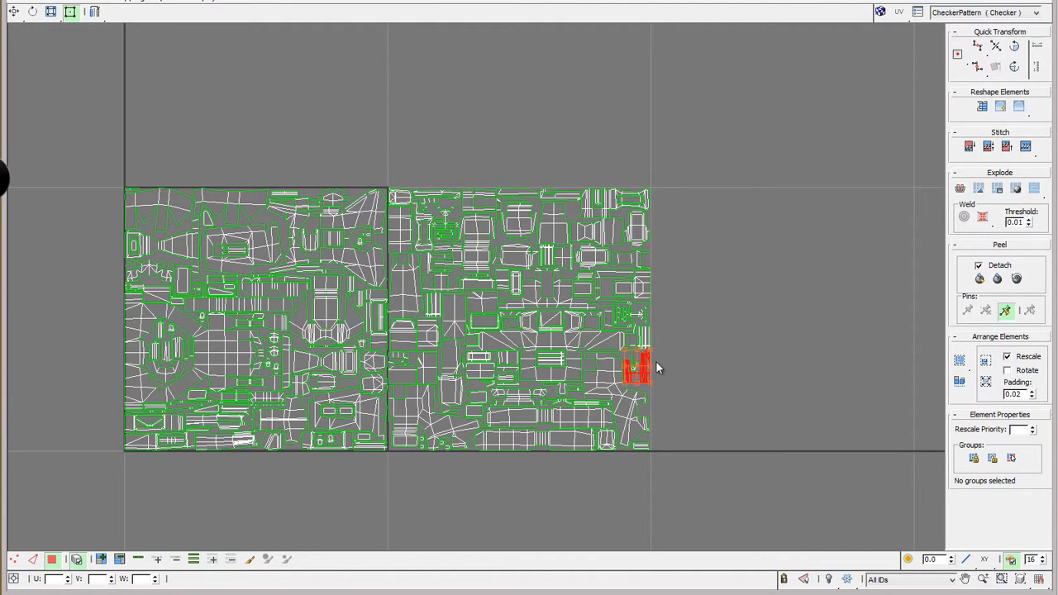
left_click(703, 324)
middle_click_drag(509, 453, 480, 454)
scroll(580, 331, "up", 3)
middle_click_drag(673, 352, 658, 310)
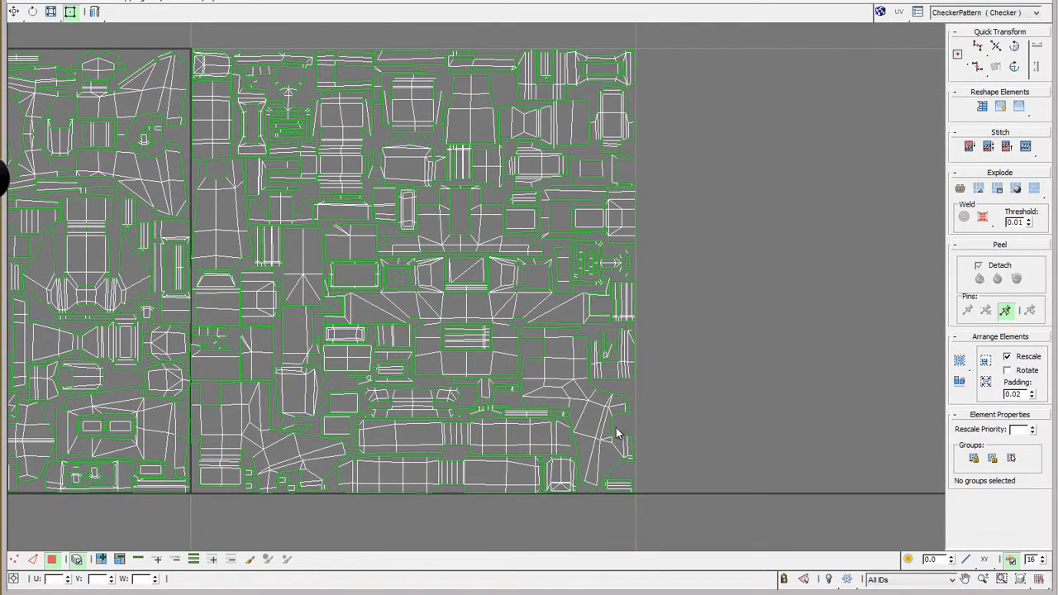
left_click(605, 441)
scroll(619, 438, "up", 2)
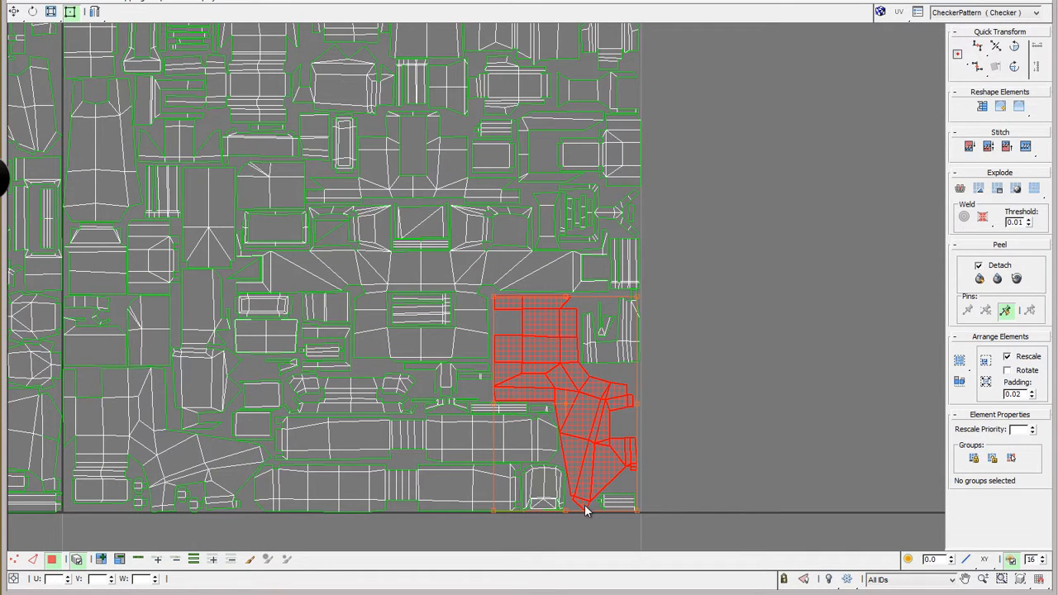
left_click(424, 444)
left_click(429, 480)
middle_click_drag(384, 282, 430, 384)
scroll(560, 360, "down", 2)
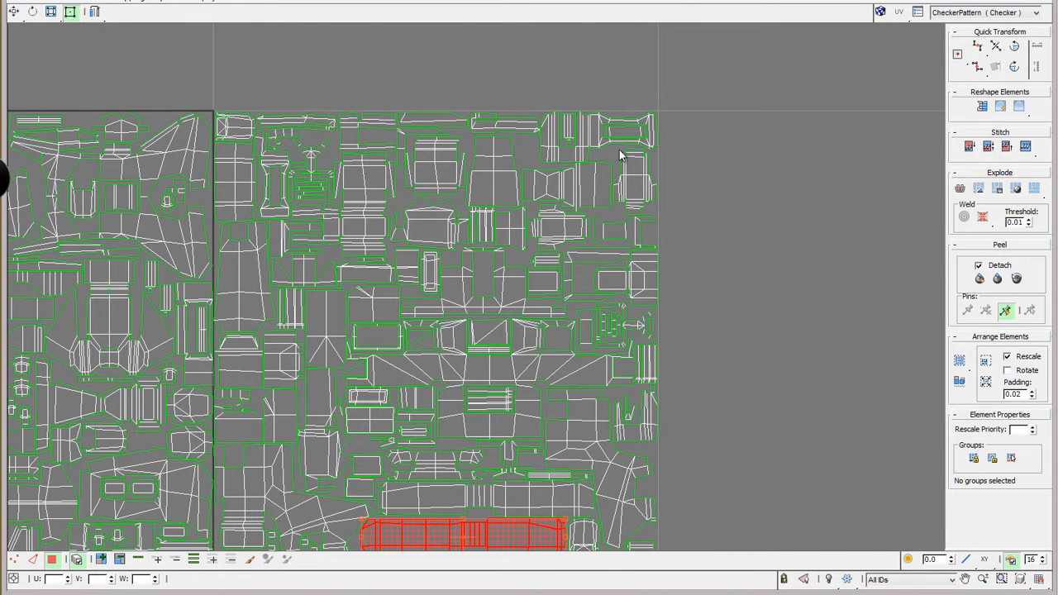
left_click(584, 142)
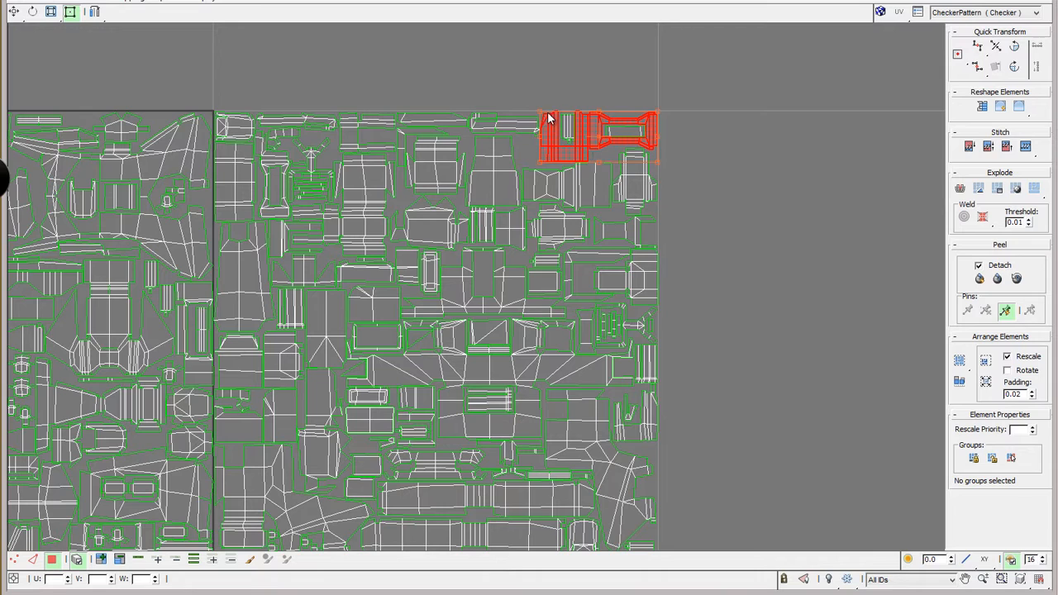
Examine the second tile's larger shells by selecting the upper panel shell, the wide winged shell, the tapered panel and the bottom corner shell.
left_click_drag(549, 118, 402, 201)
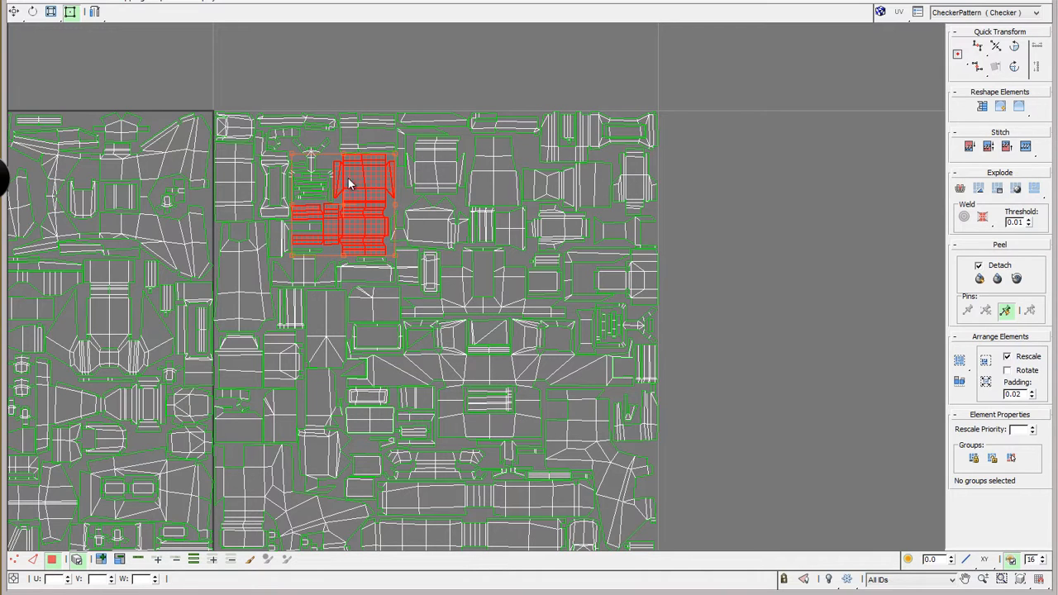
left_click(488, 339)
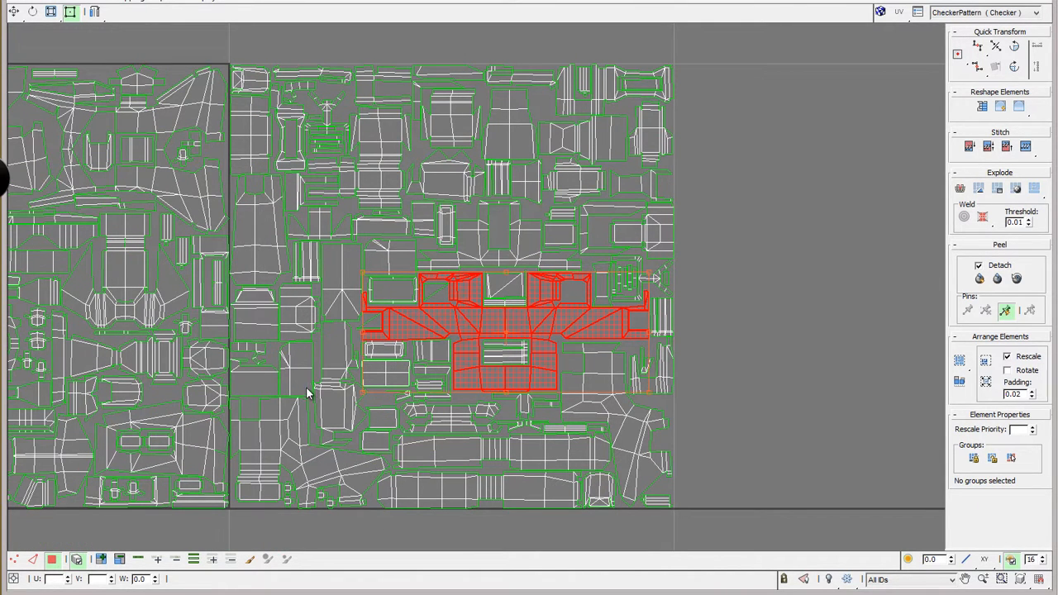
left_click(267, 239)
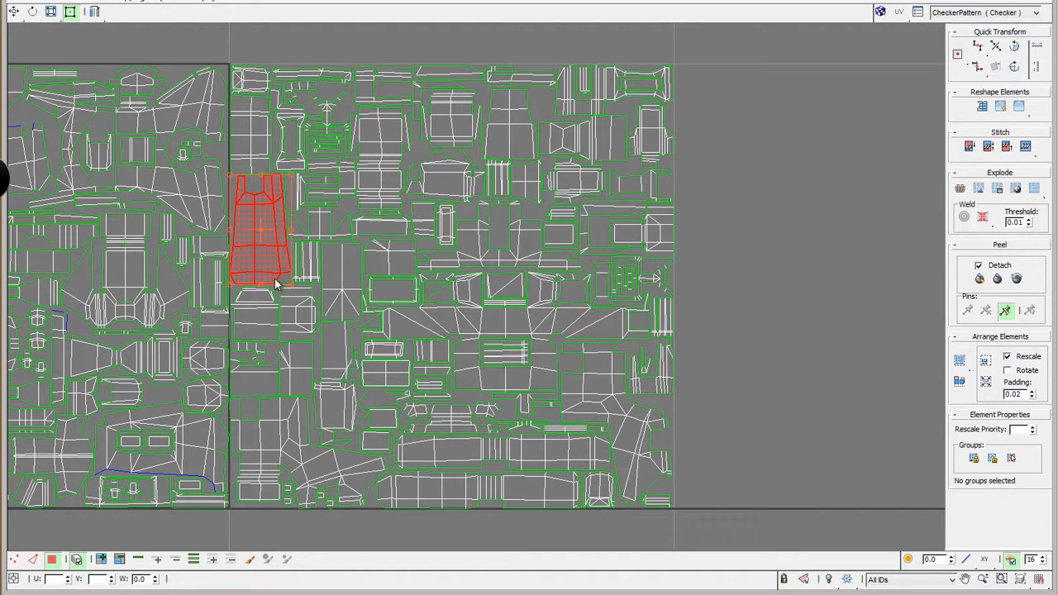
left_click(285, 435)
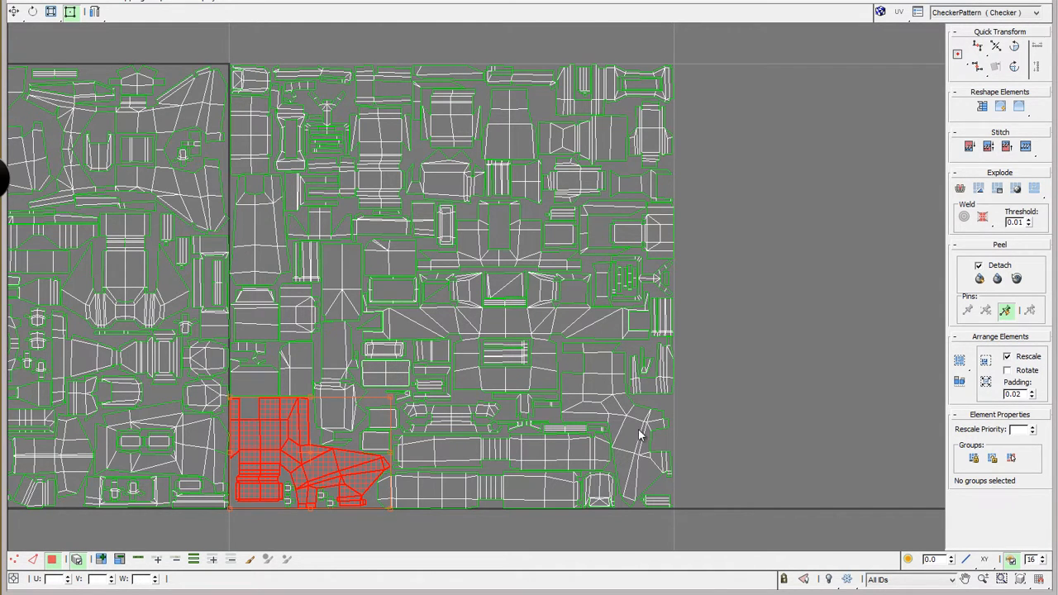
left_click(681, 354)
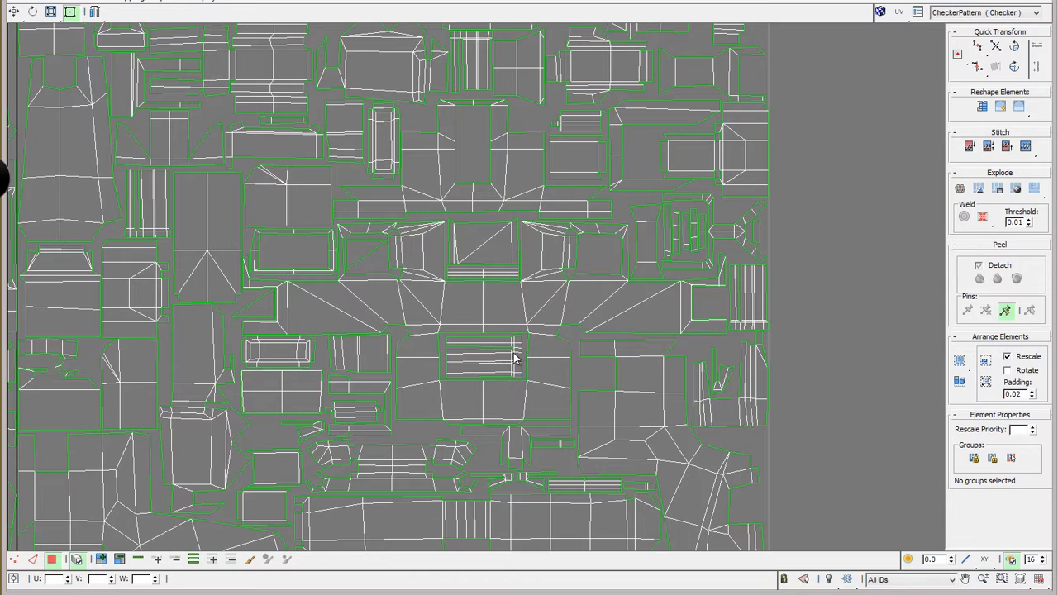
Inspect the striped panel nested inside the wide shell and the small shell in the lower gap, and compare both packed tiles.
left_click(464, 364)
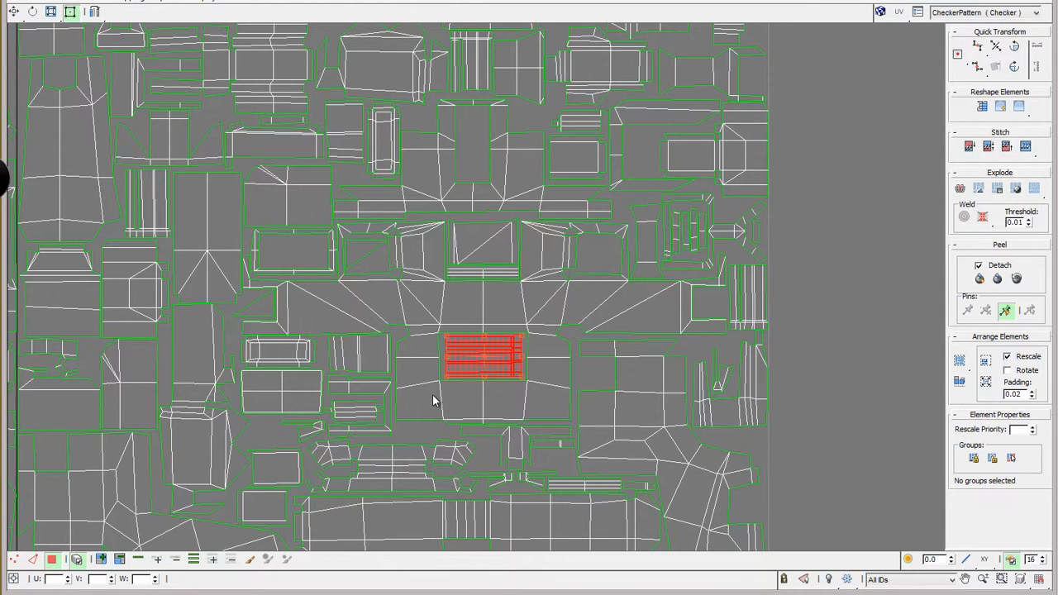
left_click(312, 428)
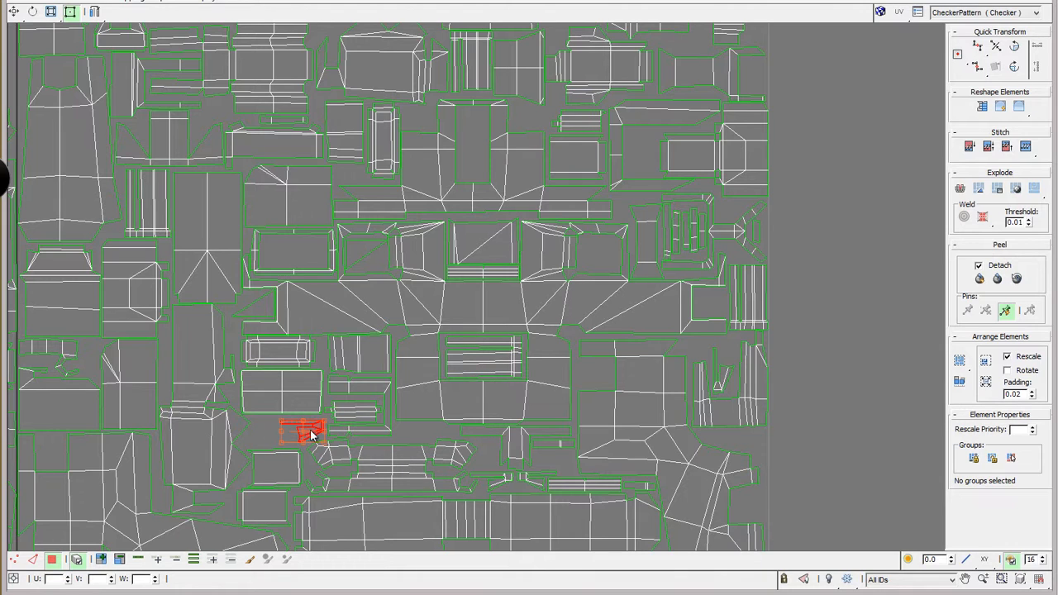
left_click(478, 367)
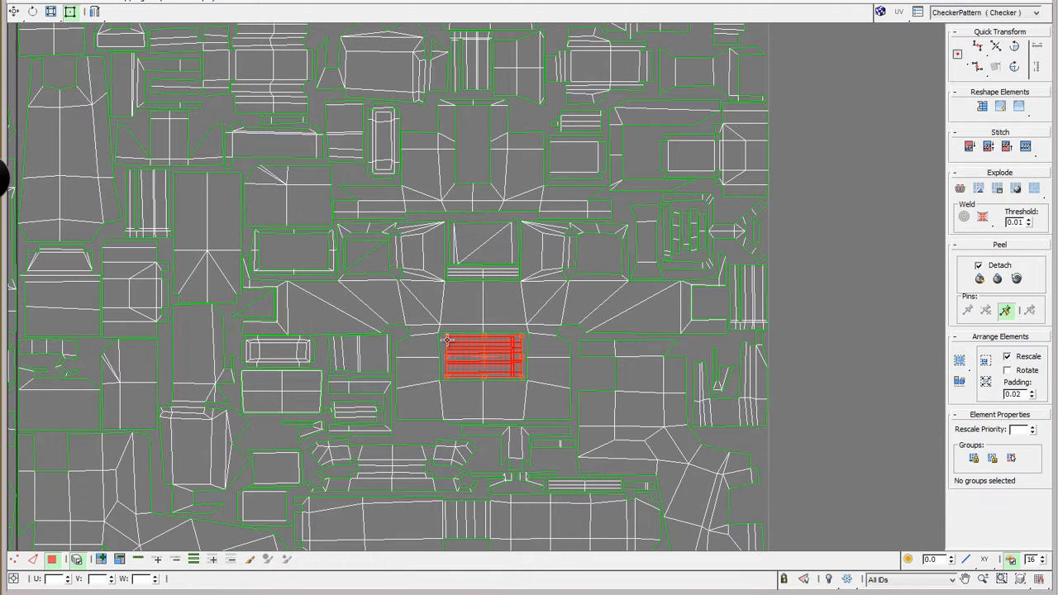
left_click(320, 428)
scroll(326, 422, "down", 3)
middle_click_drag(416, 296, 540, 274)
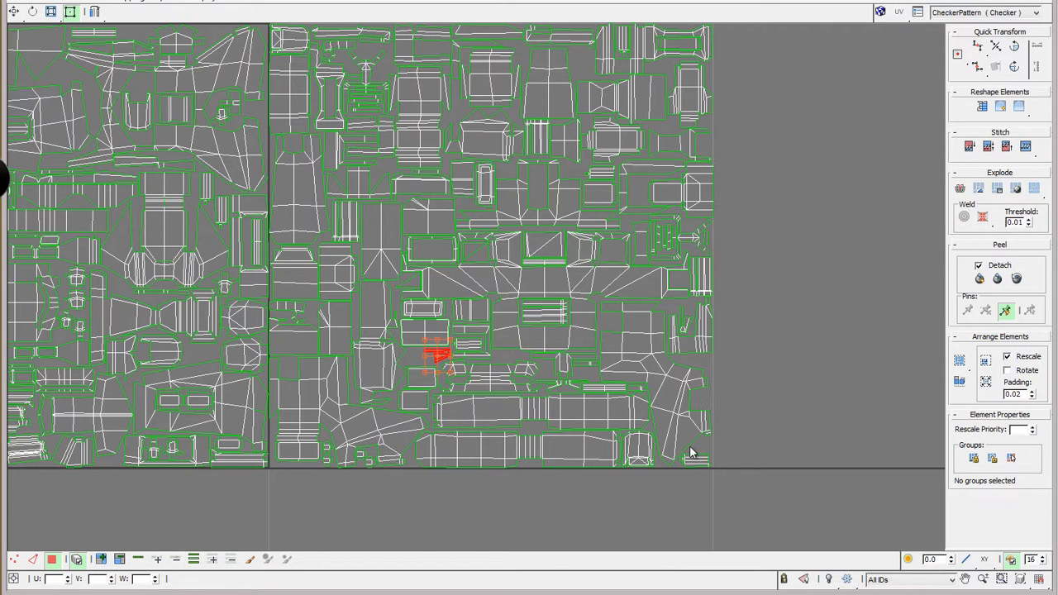
middle_click_drag(430, 119, 506, 212)
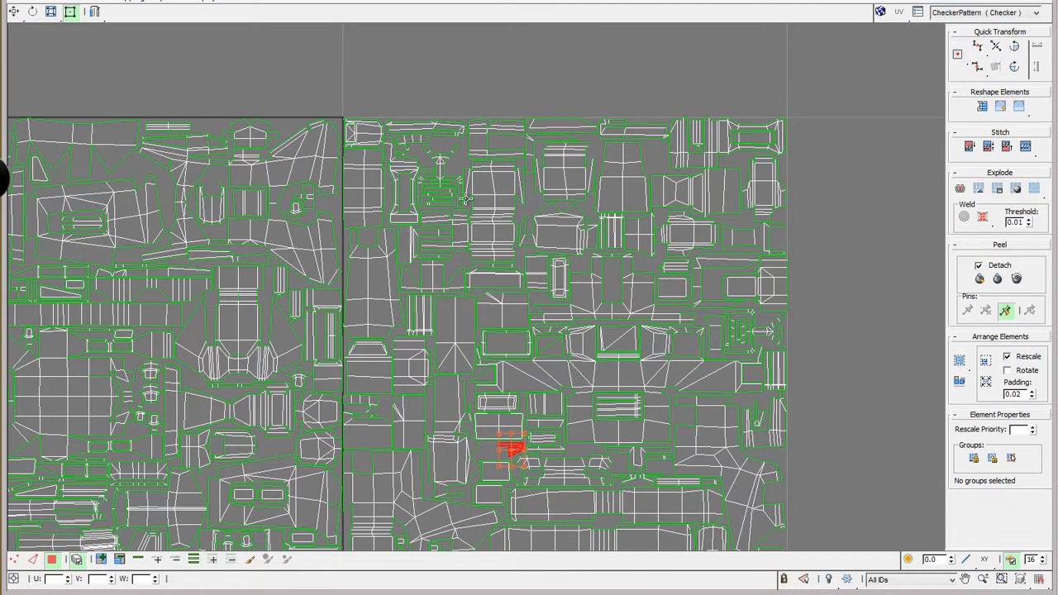
middle_click_drag(527, 337, 649, 295)
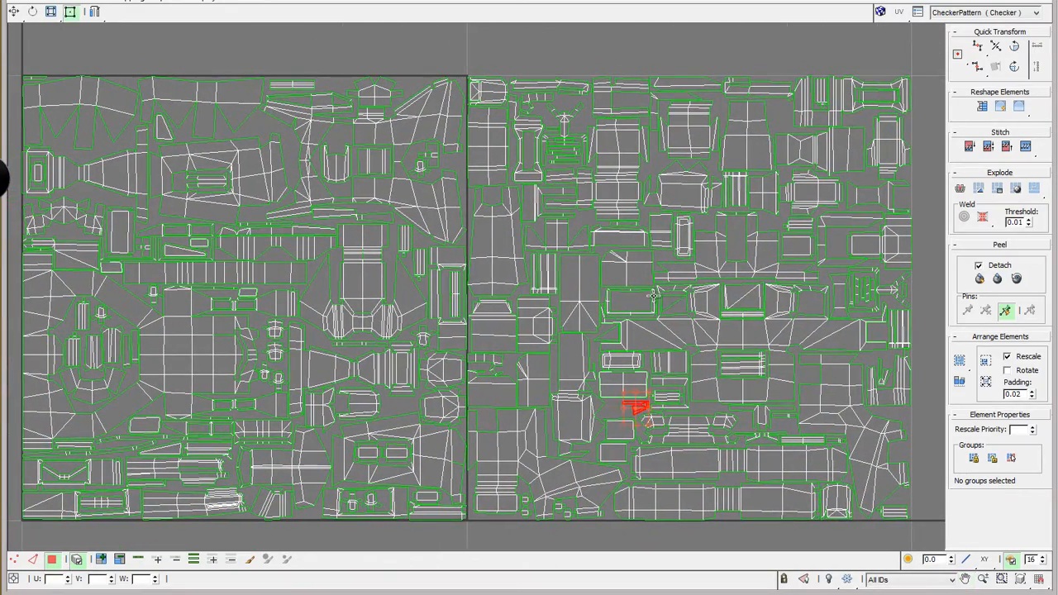
Try to nudge the first tile's large angled shell sideways against the border shared with the second tile.
scroll(446, 289, "up", 6)
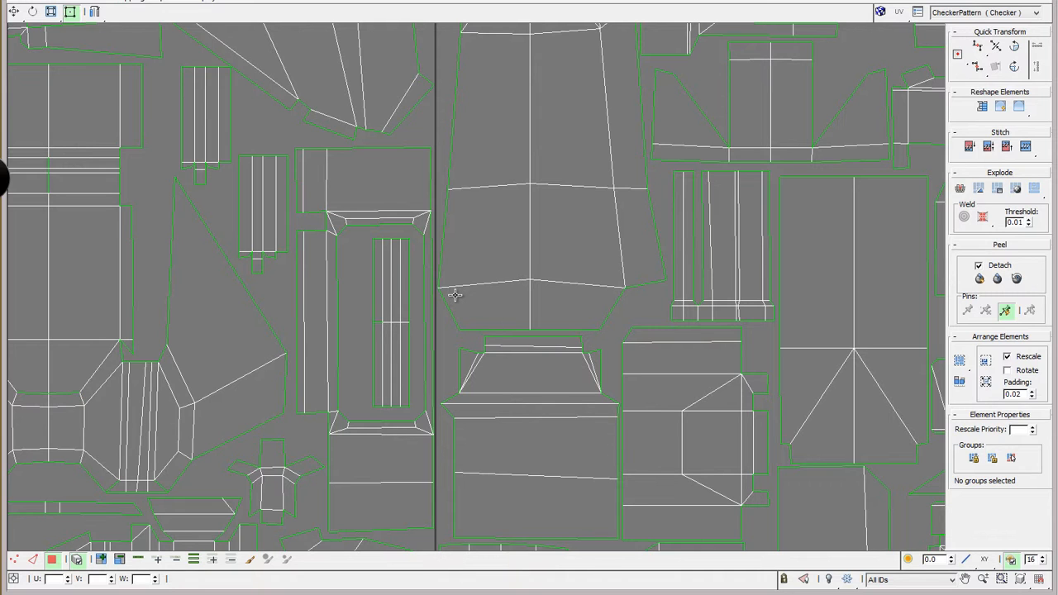
scroll(455, 295, "up", 2)
scroll(445, 301, "up", 2)
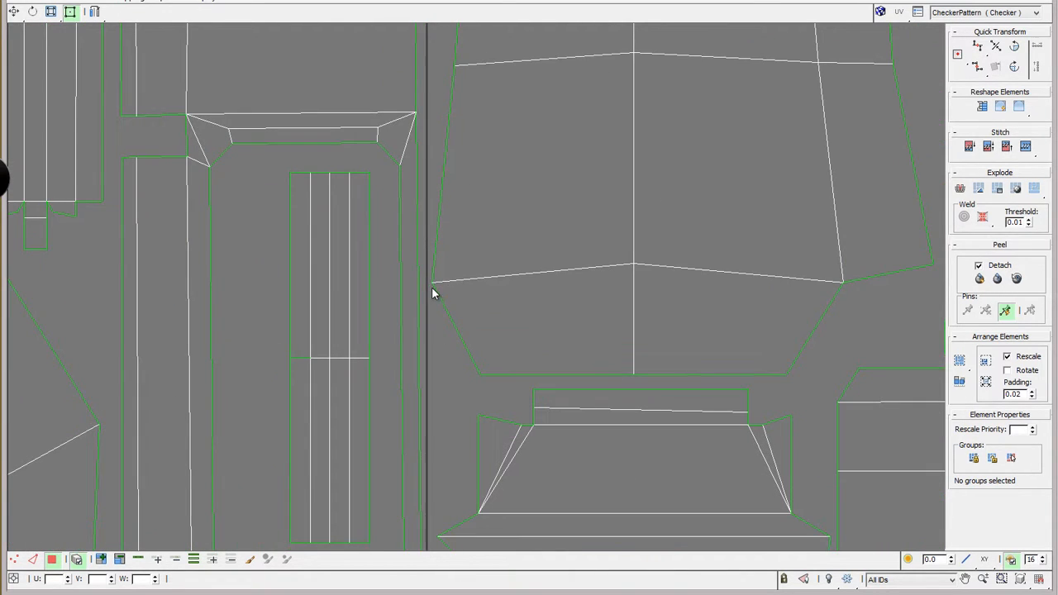
scroll(442, 309, "down", 5)
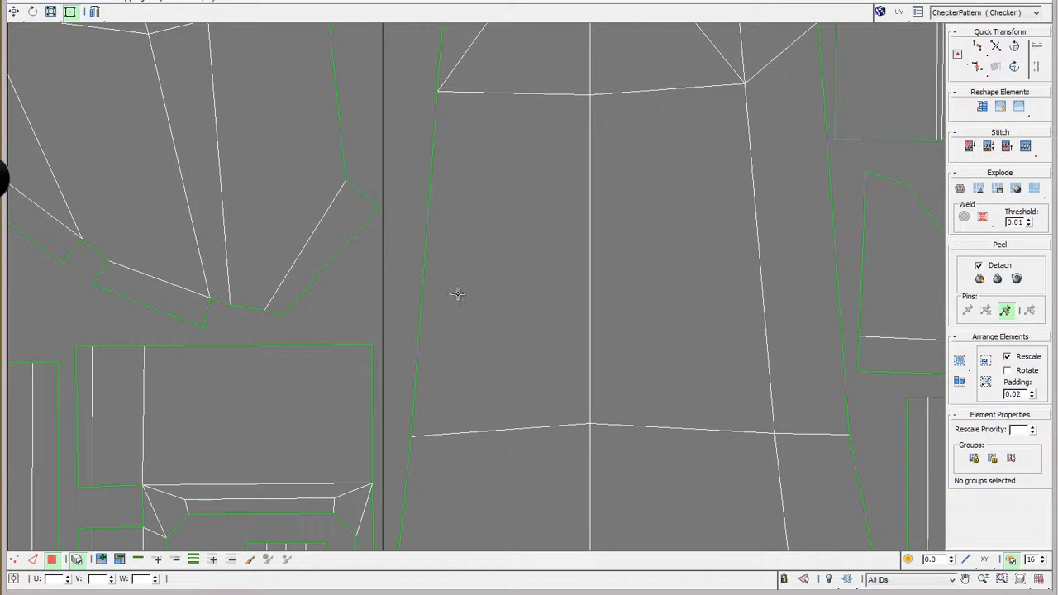
scroll(438, 313, "up", 4)
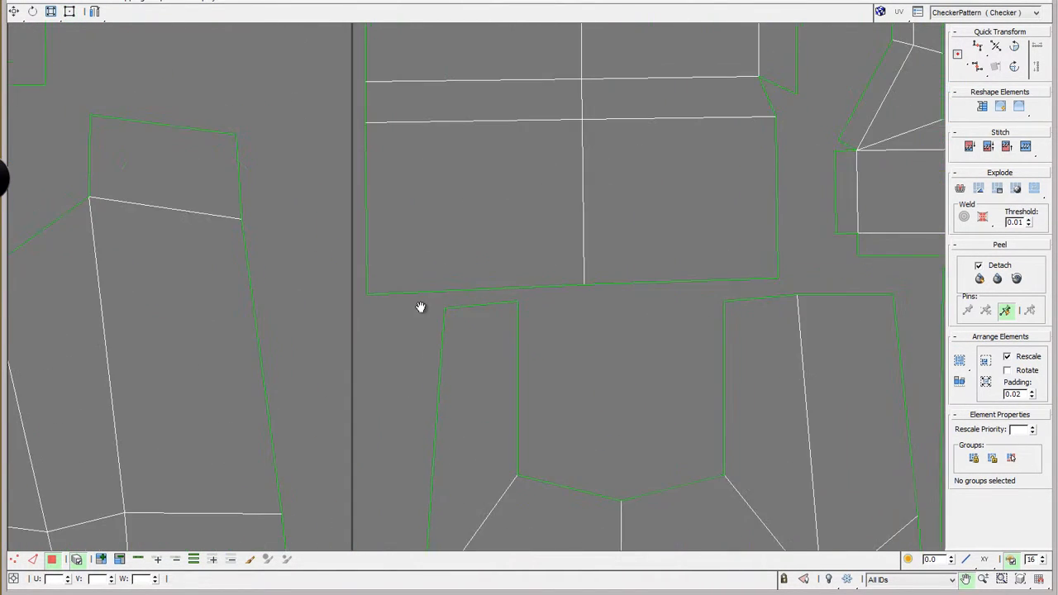
left_click(366, 472)
left_click_drag(374, 475, 382, 476)
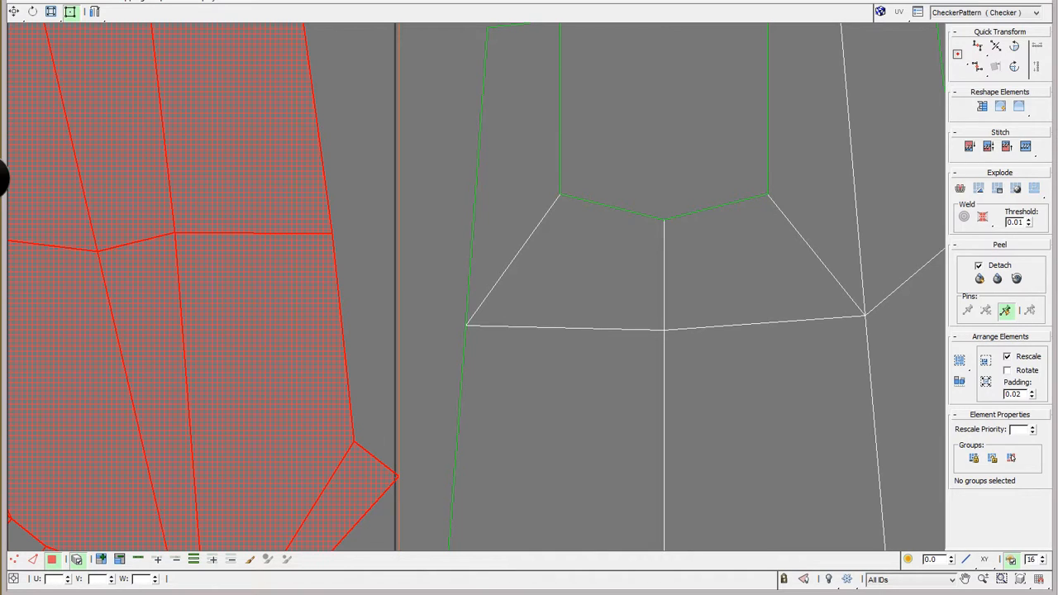
scroll(483, 128, "down", 4)
scroll(540, 265, "up", 4)
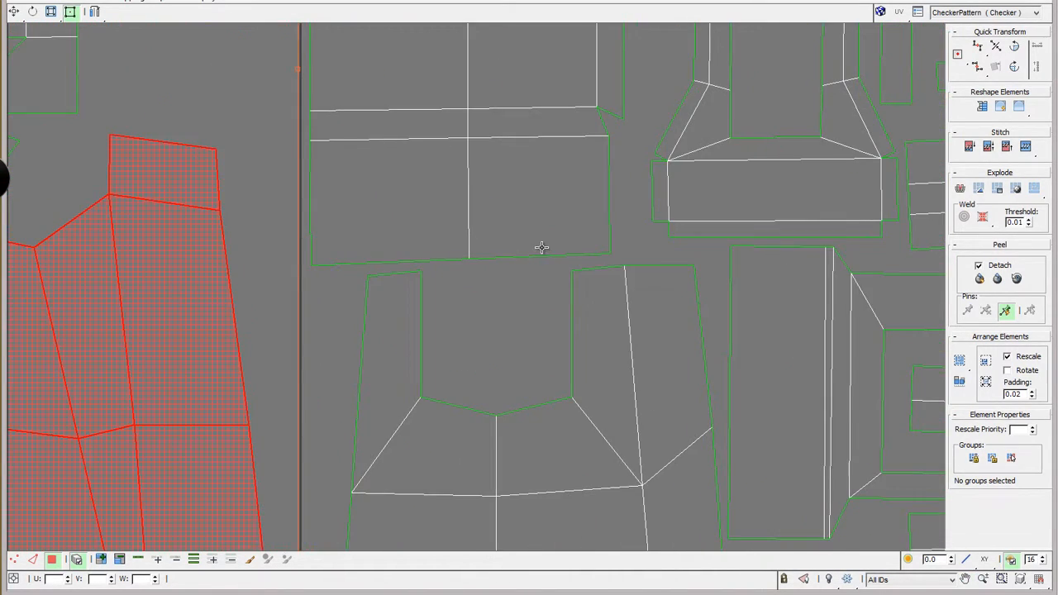
Try to move the gridded panel shell down onto the tapered panel beneath it.
middle_click_drag(541, 247, 495, 278)
left_click(467, 241)
left_click_drag(468, 240, 468, 255)
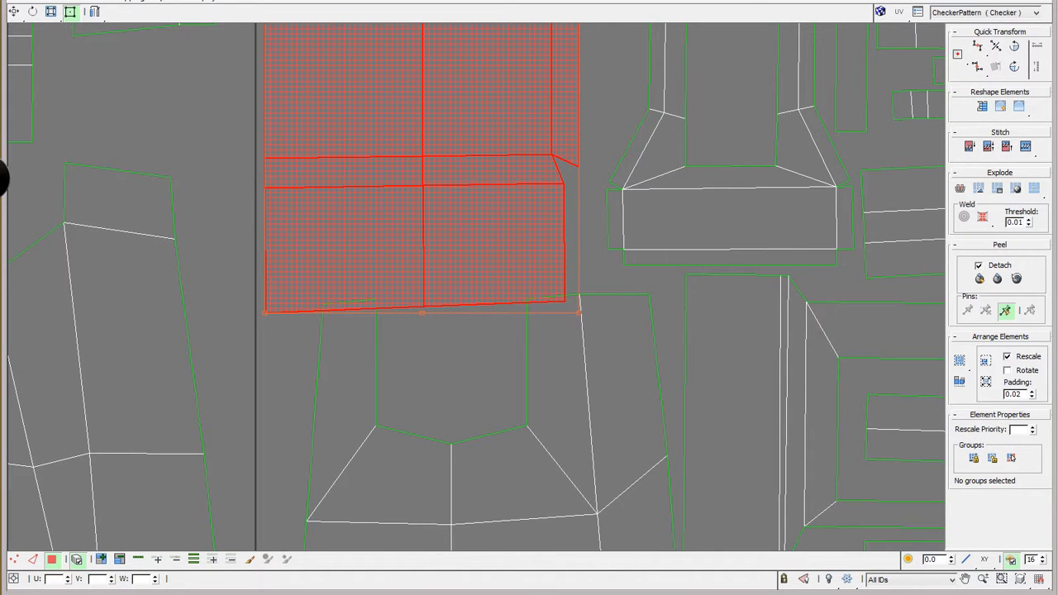
Try to tuck the gridded panel shell's protruding side corner vertex inside the shell's own outline.
middle_click_drag(284, 25, 291, 363)
scroll(291, 363, "down", 1)
left_click(546, 287)
scroll(547, 287, "up", 2)
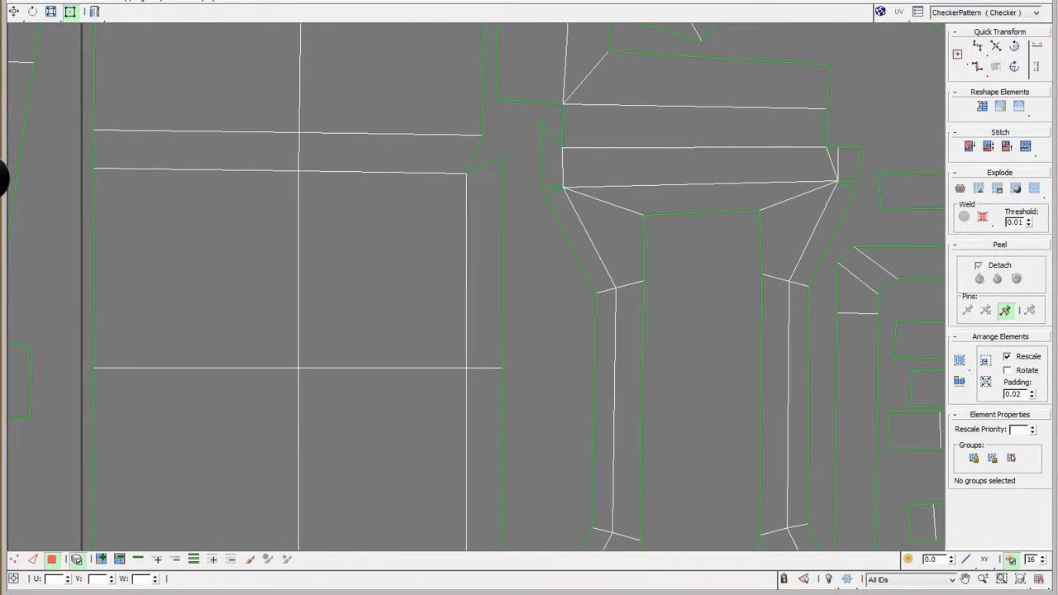
left_click(15, 559)
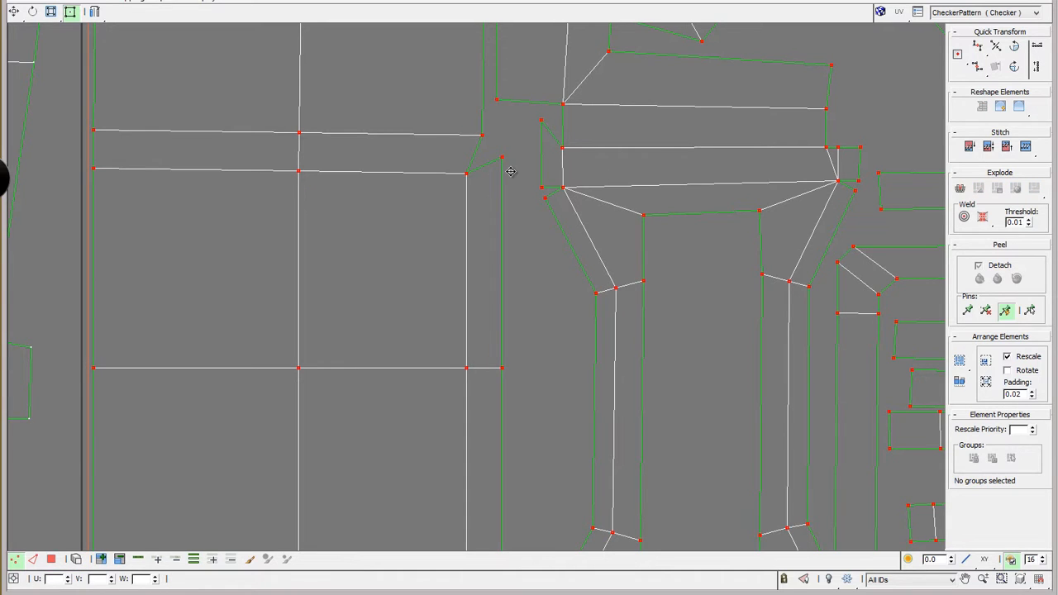
left_click(64, 248)
left_click_drag(501, 158, 464, 195)
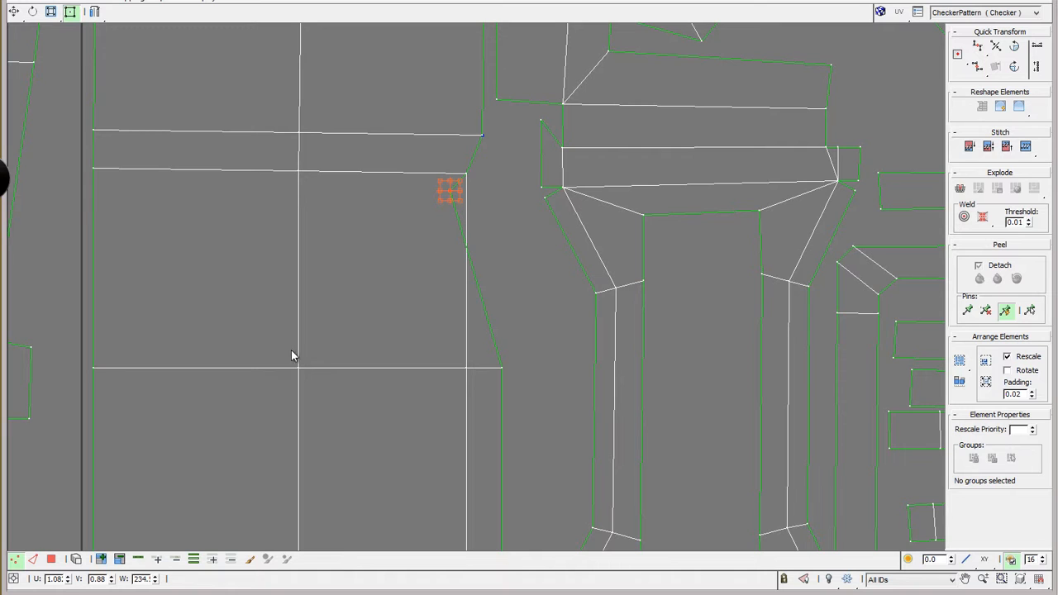
Move the second tile's upper-corner shell closer to the tile corner and enlarge it slightly to fill the space around it.
scroll(231, 224, "down", 2)
middle_click_drag(232, 223, 201, 529)
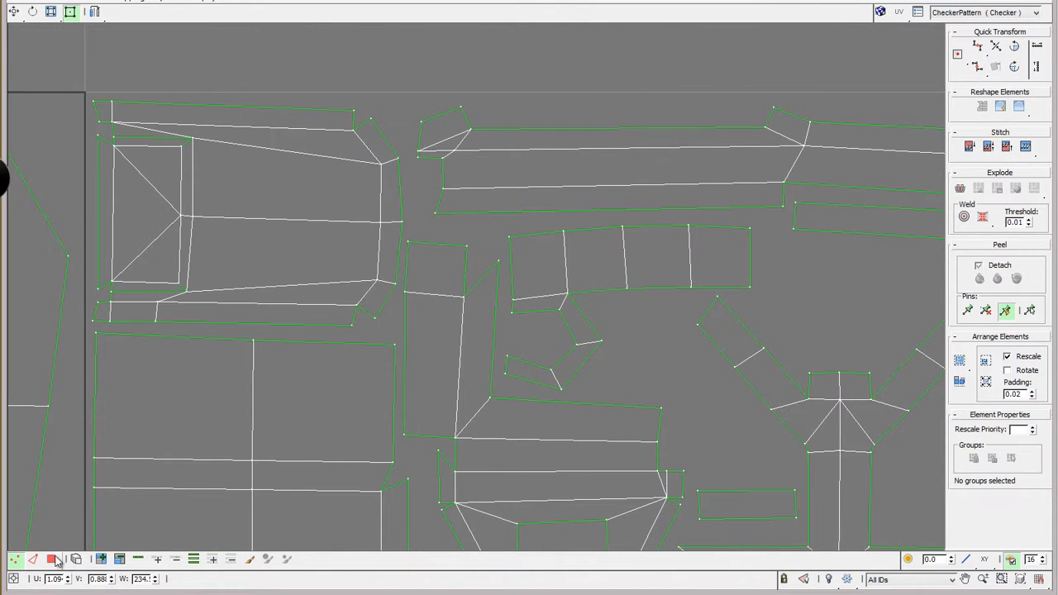
left_click(53, 561)
left_click(112, 104)
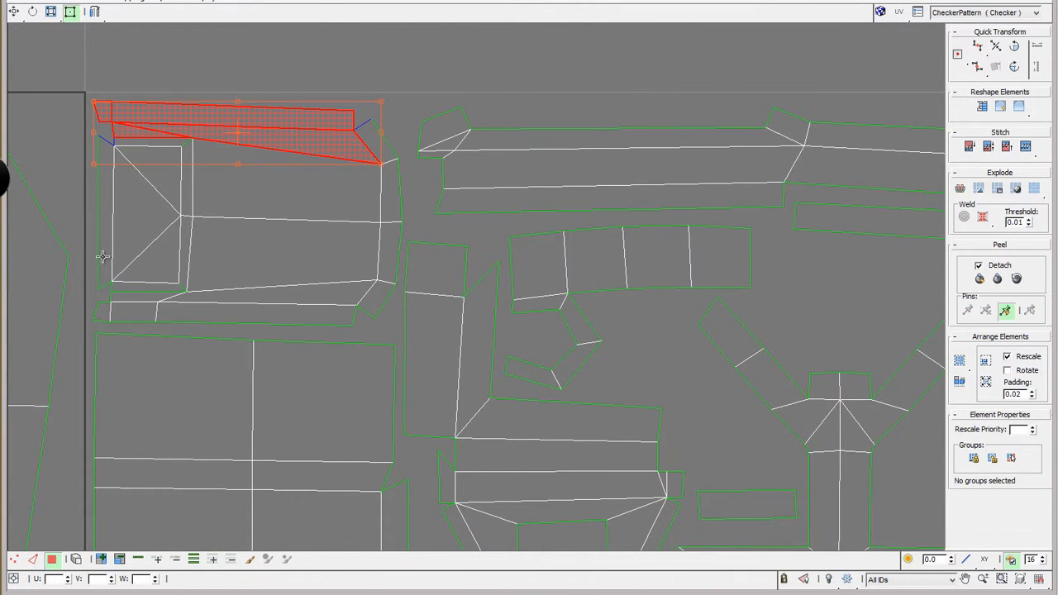
left_click(121, 300)
left_click(76, 558)
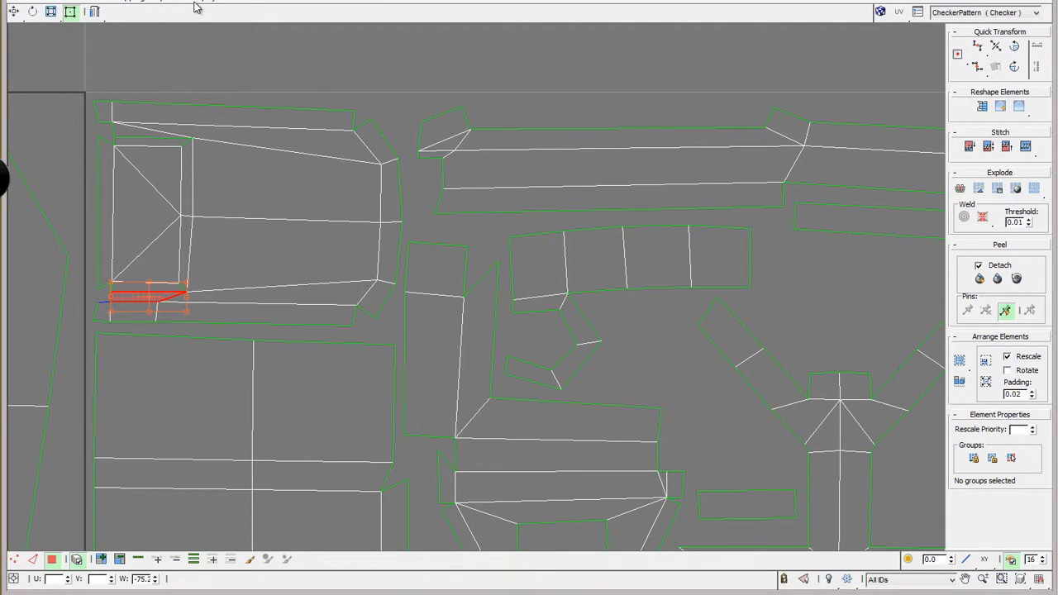
left_click(178, 114)
left_click_drag(178, 115, 174, 109)
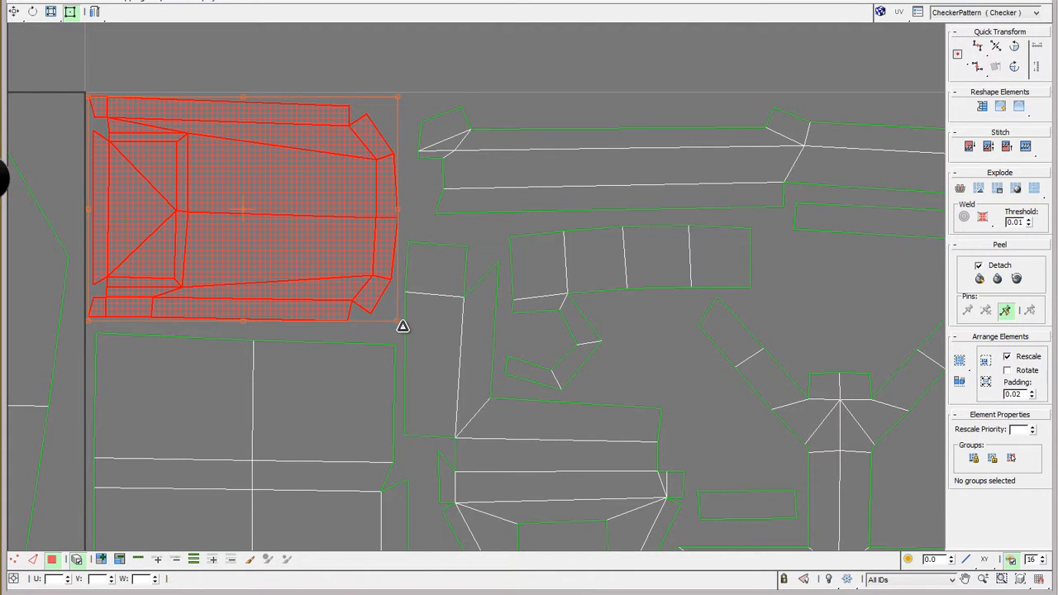
left_click_drag(402, 326, 408, 329)
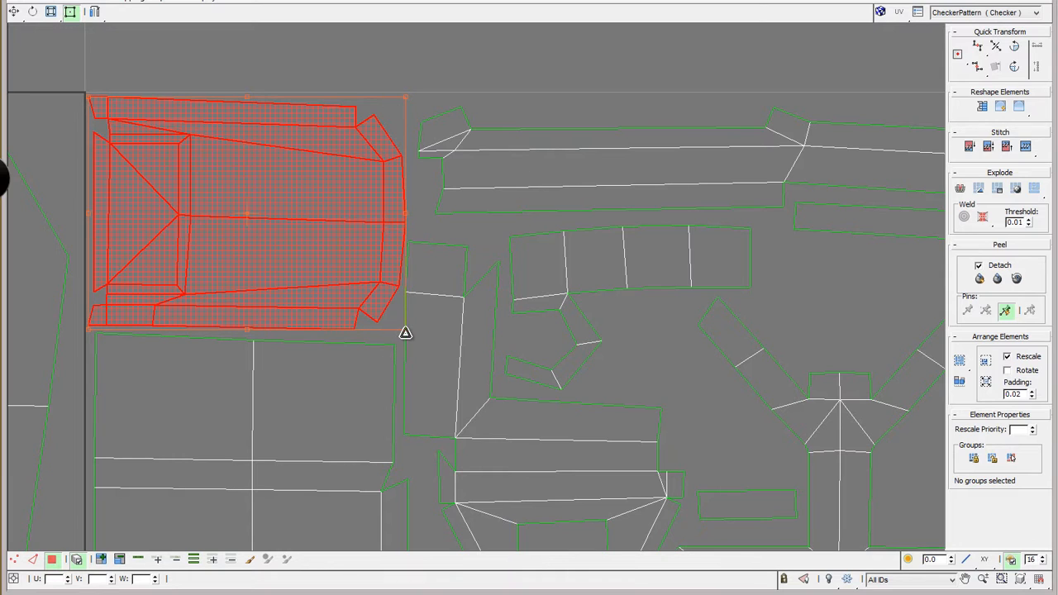
left_click_drag(405, 332, 404, 335)
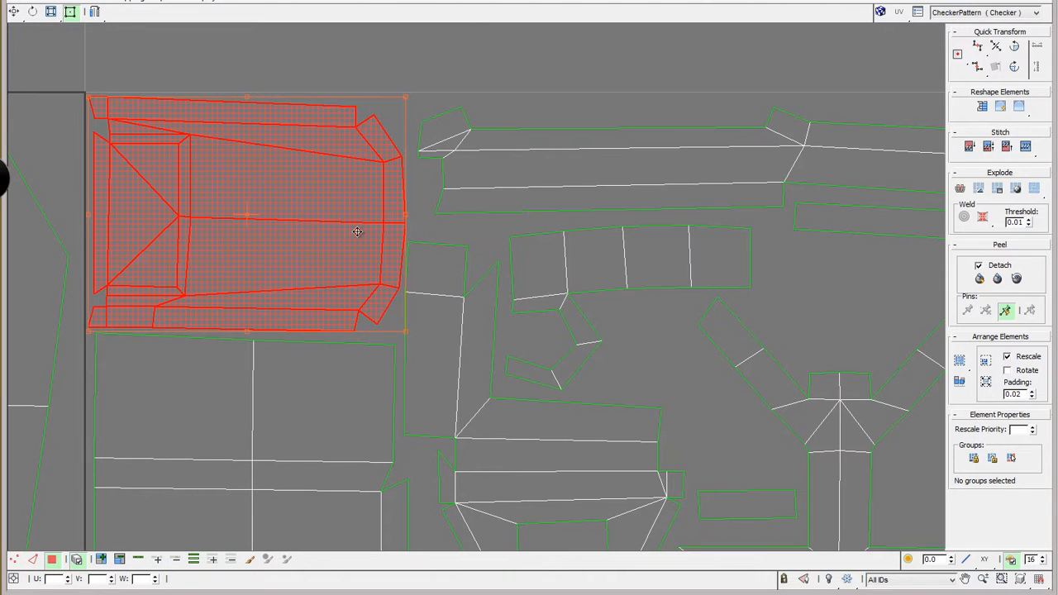
Examine the gaps around the curved strip shell and its neighbours along the second tile's upper edge.
left_click(523, 244)
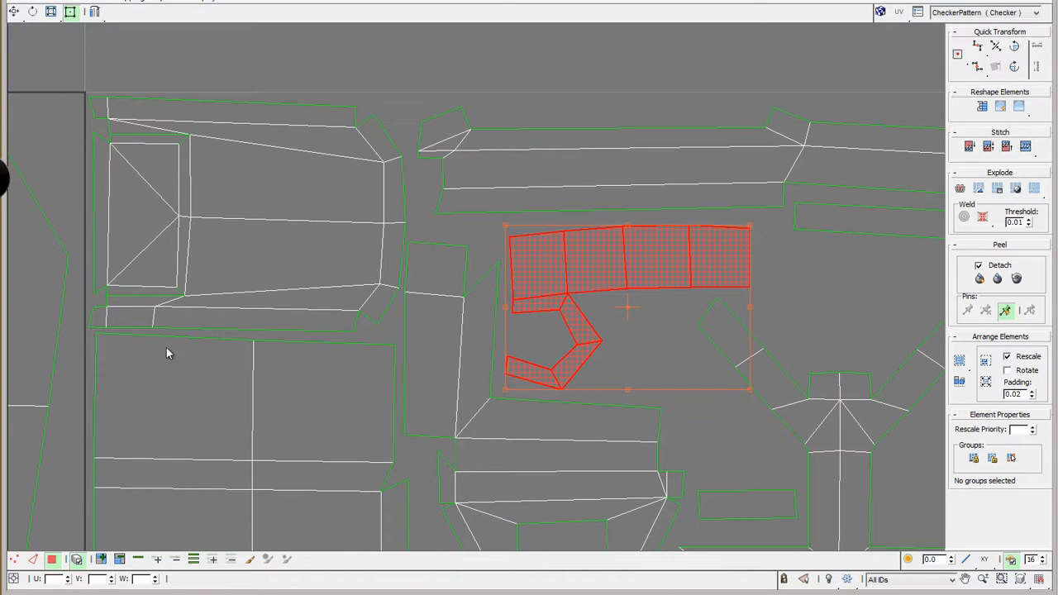
middle_click_drag(623, 229, 253, 234)
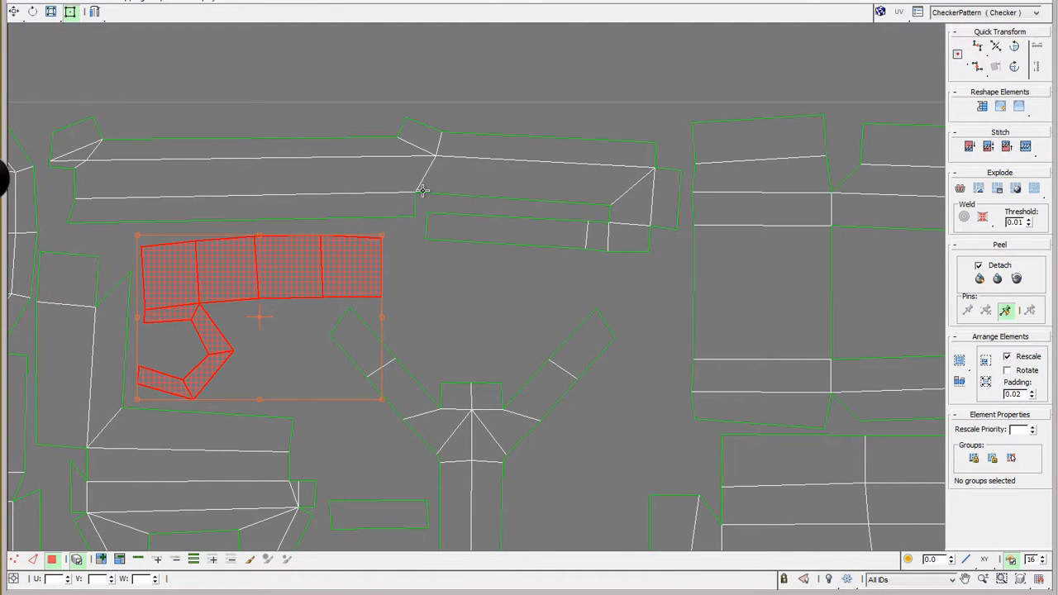
middle_click_drag(818, 434, 391, 102)
scroll(391, 102, "down", 6)
middle_click_drag(501, 300, 527, 466)
Select all of the second tile's shells and align the whole block flush with the tile's boundaries.
middle_click_drag(301, 196, 746, 138)
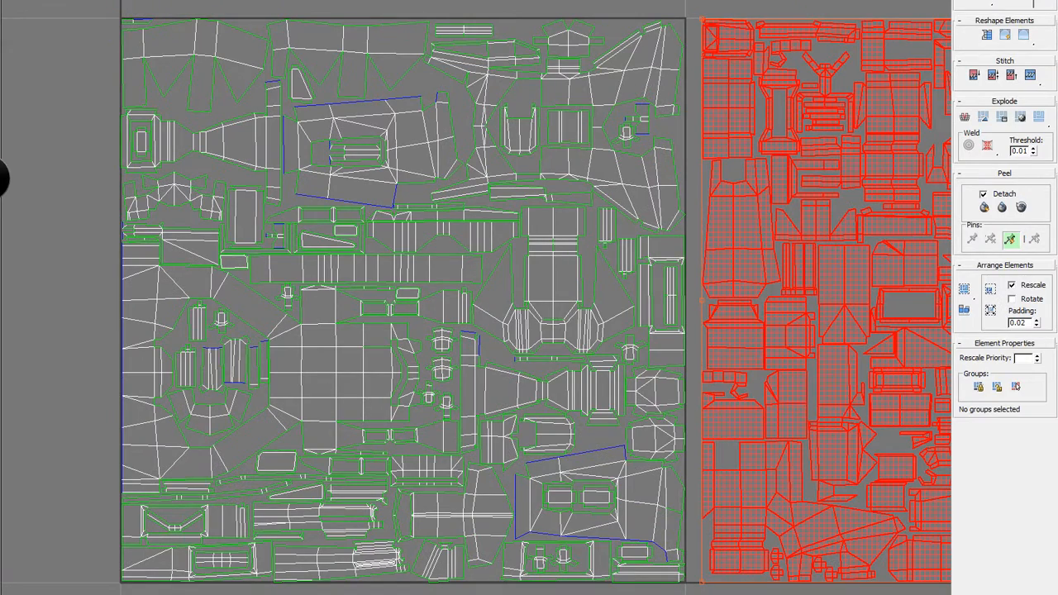
middle_click_drag(769, 289, 304, 298)
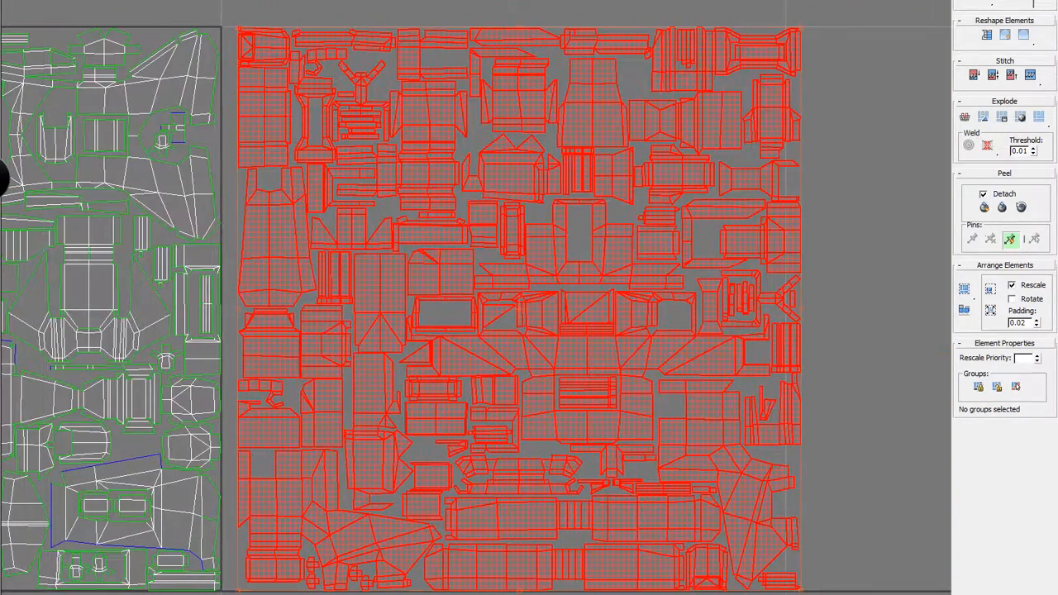
left_click_drag(304, 298, 289, 298)
middle_click_drag(290, 297, 327, 299)
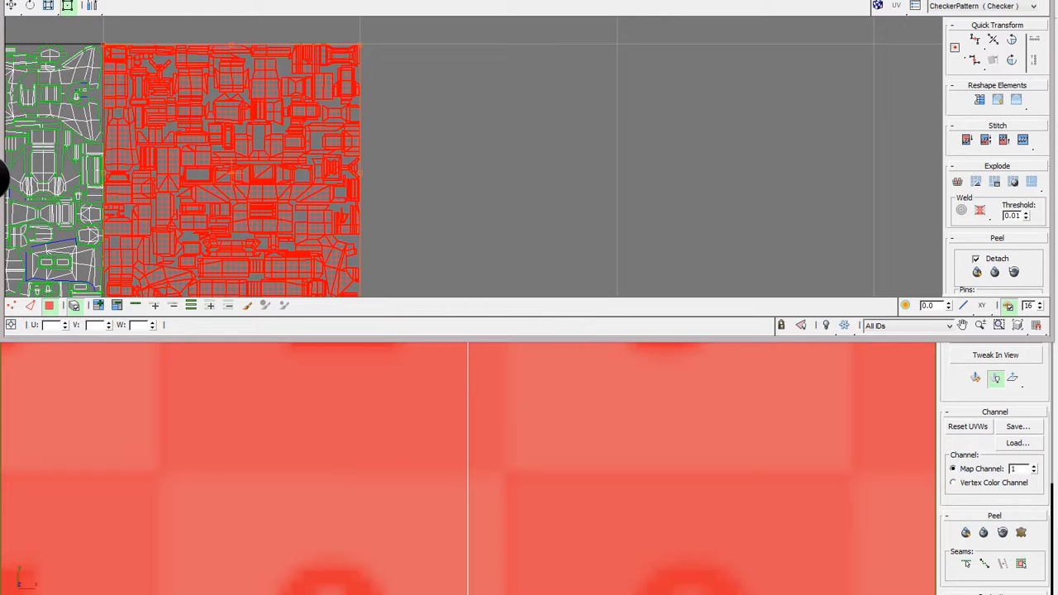
Open the MAXScript Listener and arrange it above the UV editor so both windows are visible.
left_click(477, 0)
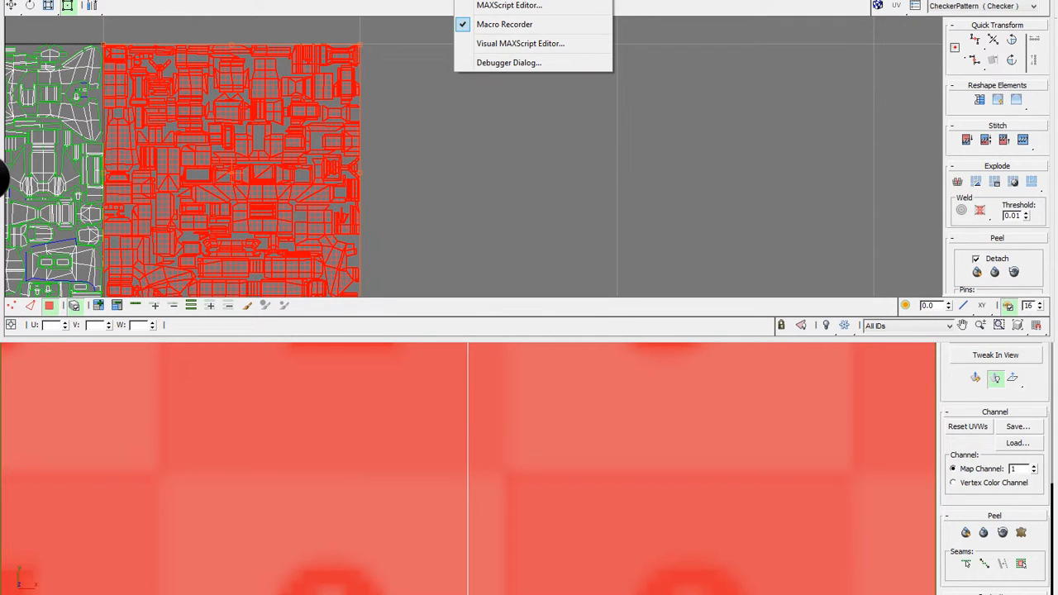
left_click(509, 0)
left_click_drag(223, 17, 239, 0)
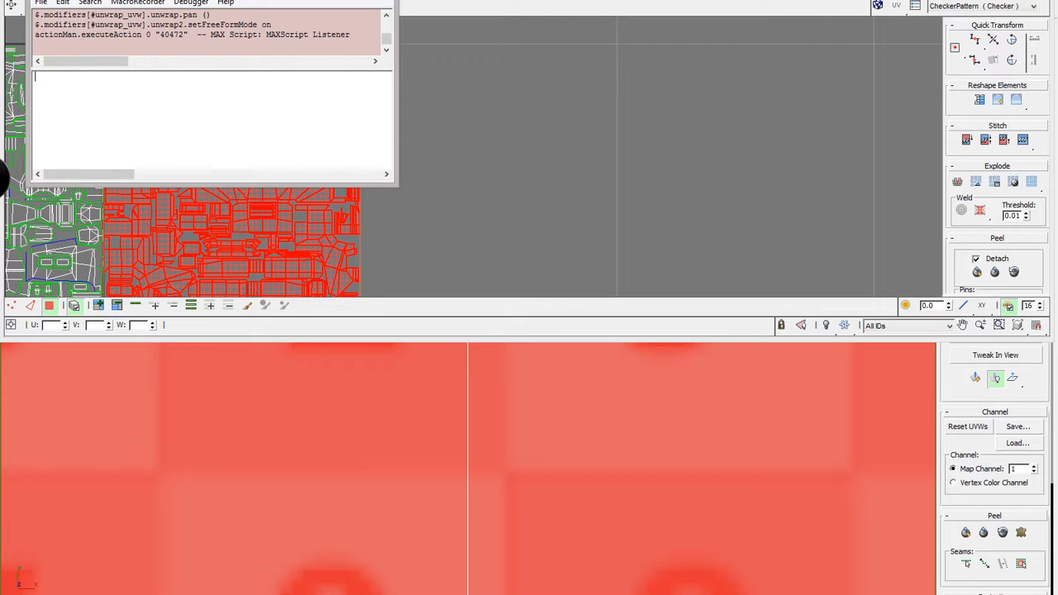
left_click(381, 0)
middle_click_drag(314, 145, 349, 133)
scroll(349, 133, "down", 1)
scroll(350, 133, "up", 1)
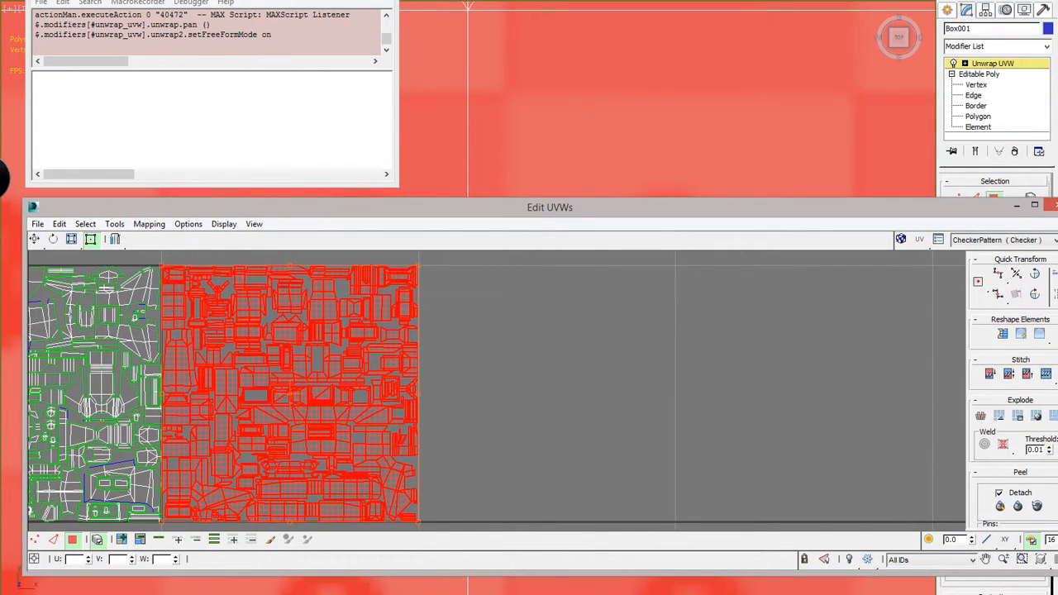
Nudge the second tile's selected shells to log a MoveSelected command in the Listener, and undo the nudge.
middle_click_drag(413, 397, 556, 401)
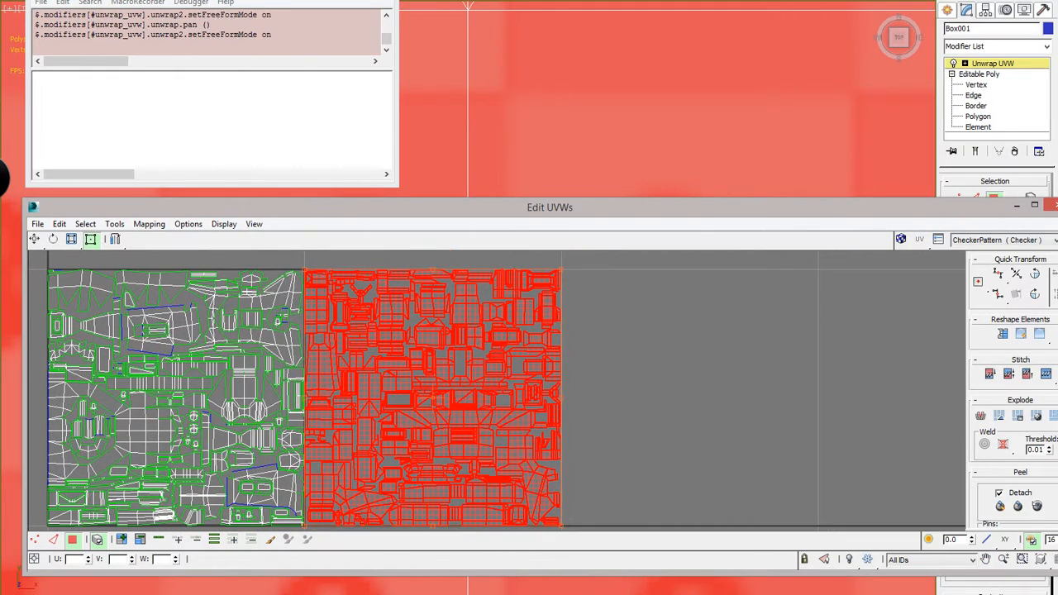
scroll(316, 496, "up", 10)
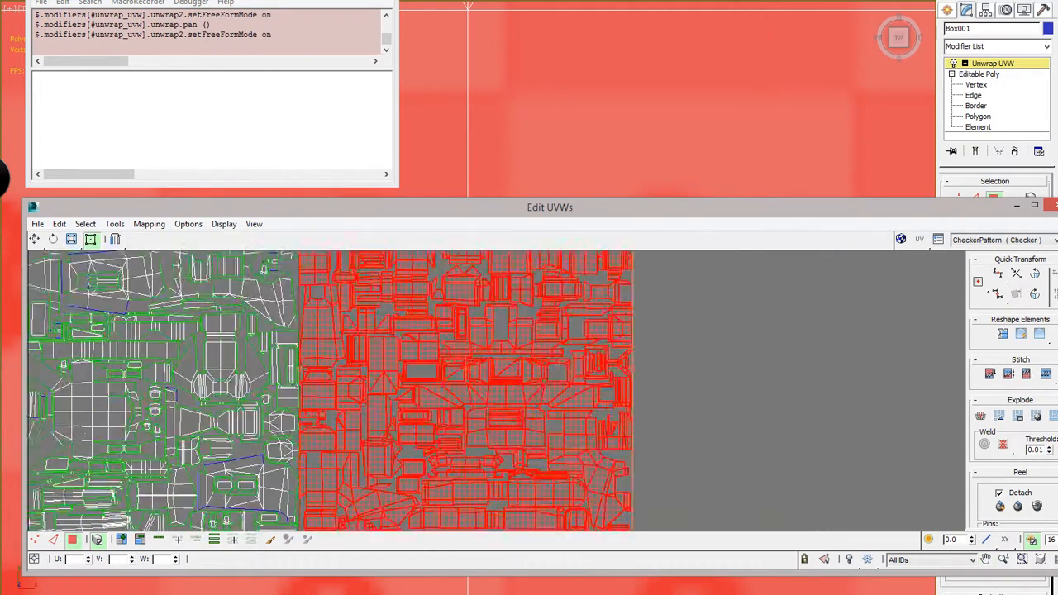
scroll(263, 494, "down", 6)
scroll(259, 488, "down", 6)
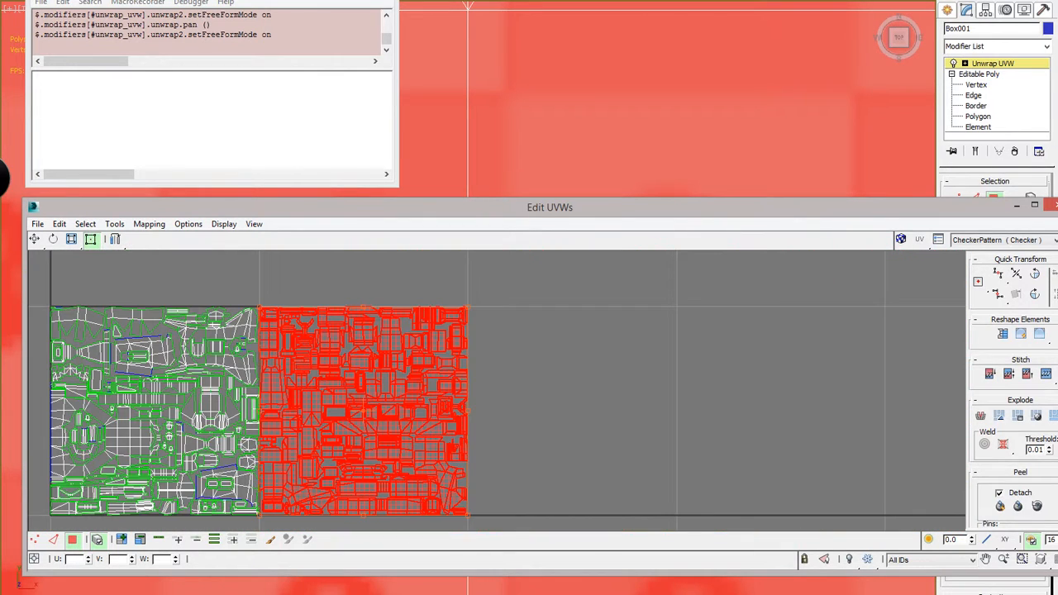
middle_click_drag(260, 487, 284, 494)
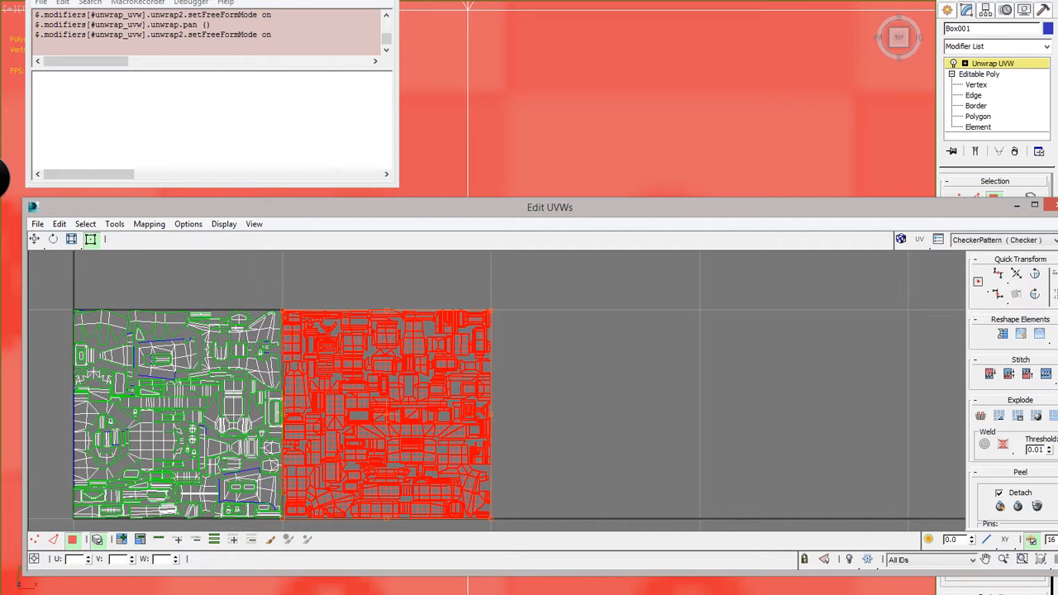
scroll(289, 351, "up", 2)
scroll(317, 257, "down", 2)
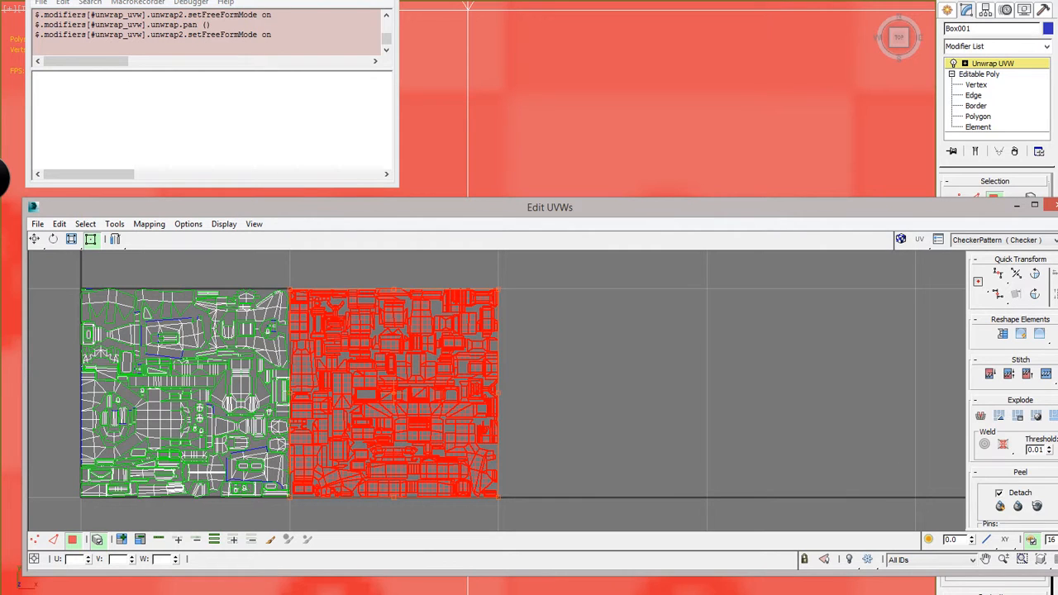
left_click_drag(392, 443, 395, 440)
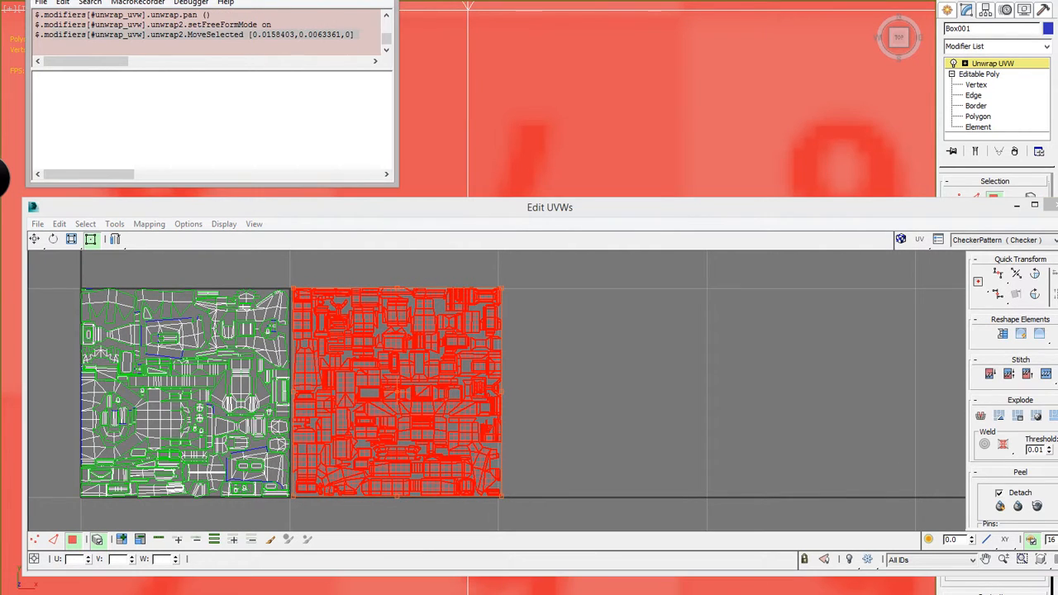
left_click_drag(226, 0, 241, 51)
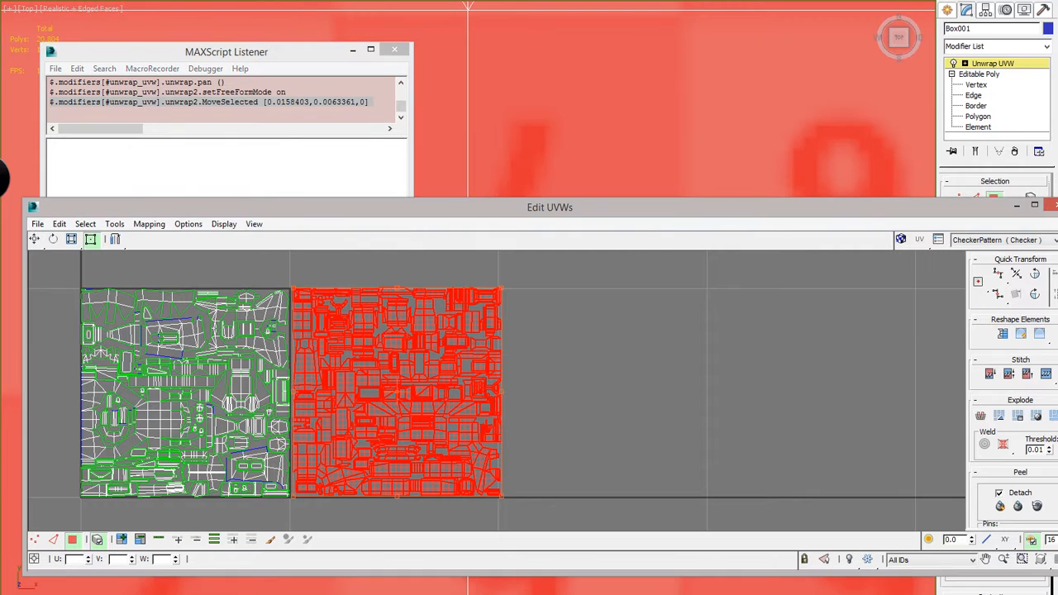
key("ctrl+z")
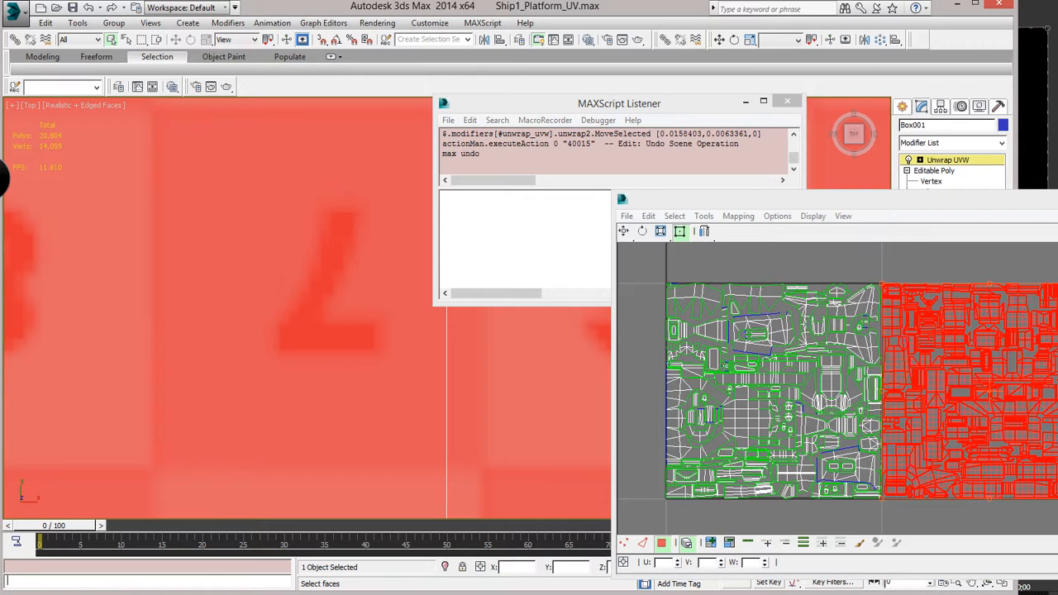
Copy the logged MoveSelected line from the MAXScript Listener and paste it into the MAXScript Mini Listener.
left_click(762, 134)
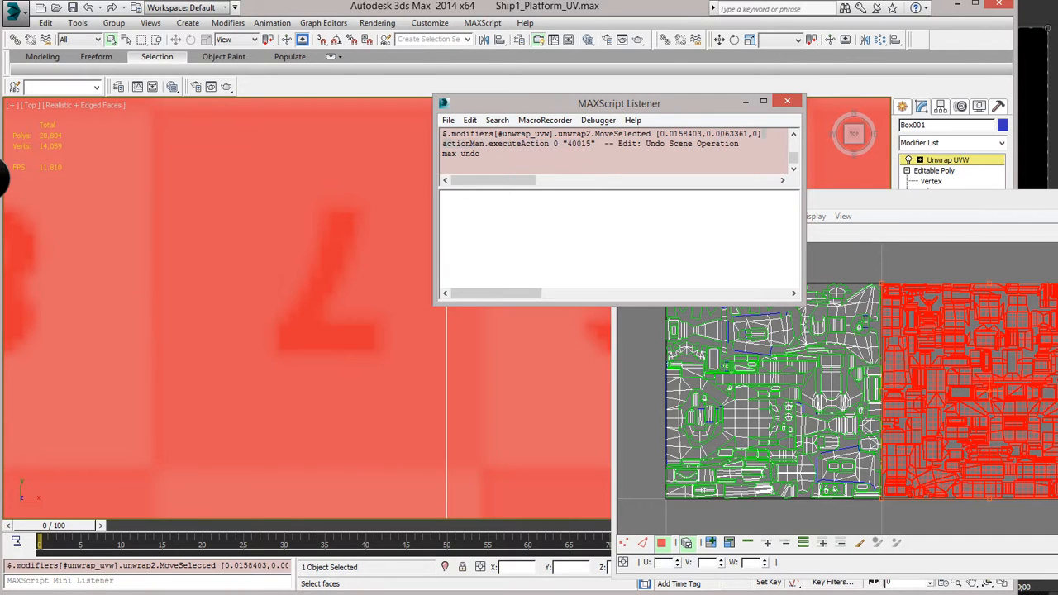
left_click_drag(763, 134, 447, 134)
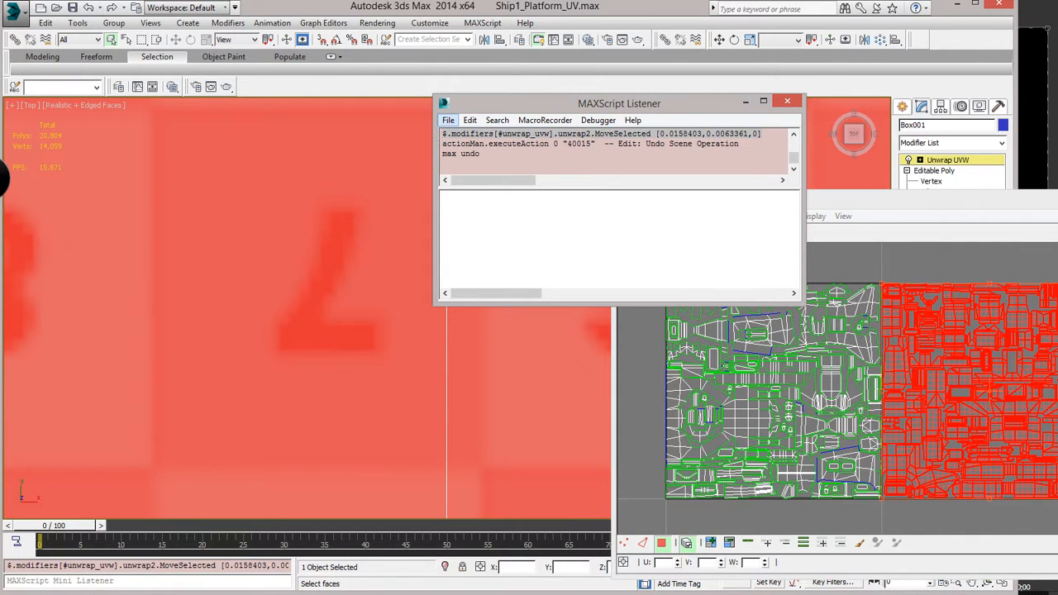
key("ctrl+c")
left_click(149, 582)
key("ctrl+v")
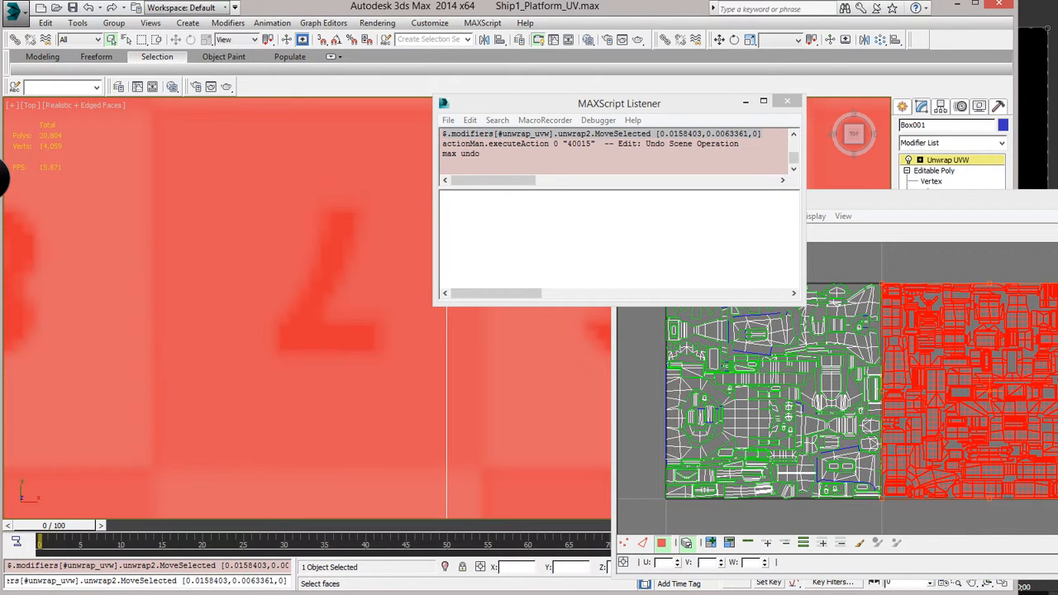
Change the pasted MoveSelected vector to [-1,0,0] and run it to shift the selected shells onto the first tile.
left_click_drag(186, 581, 228, 581)
type("-1")
left_click_drag(208, 581, 238, 581)
type("0")
left_click(910, 200)
left_click_drag(909, 200, 665, 123)
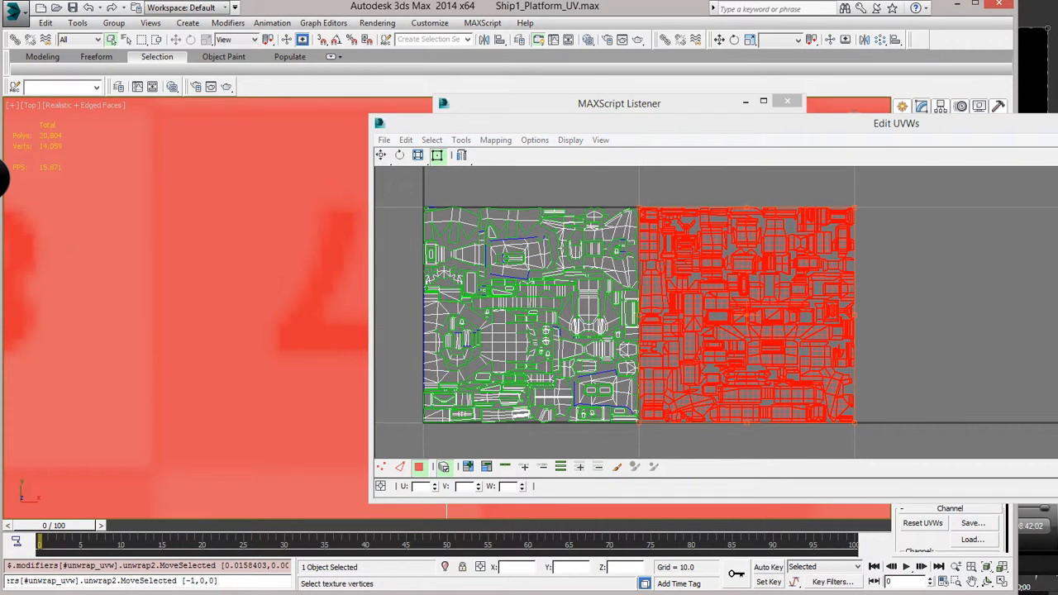
key("Return")
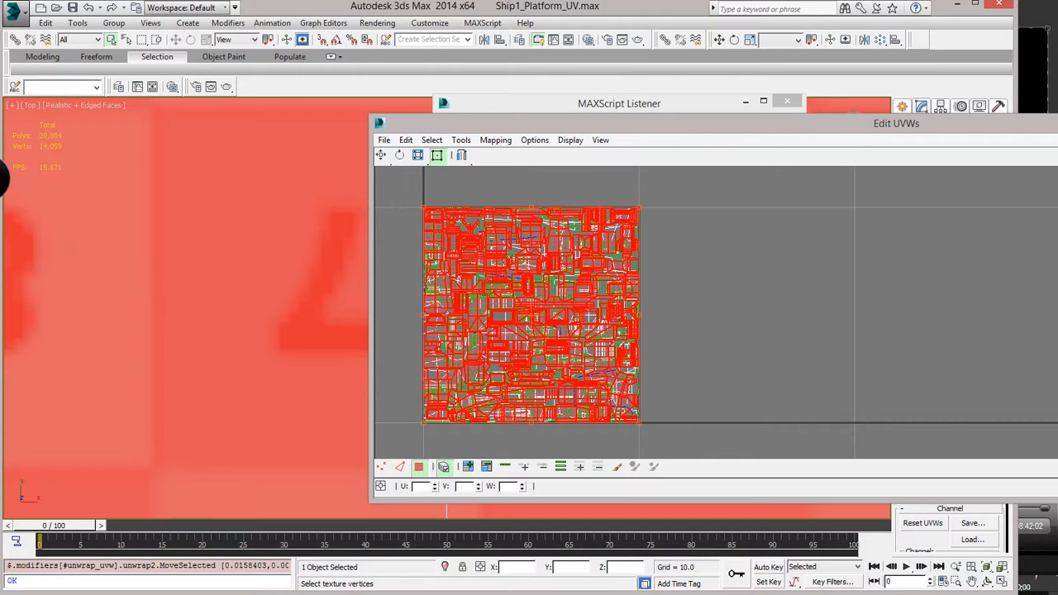
Paste the MoveSelected command again, set its vector to [1,0,0] and run it to return the shells to the second tile.
key("3")
key("3")
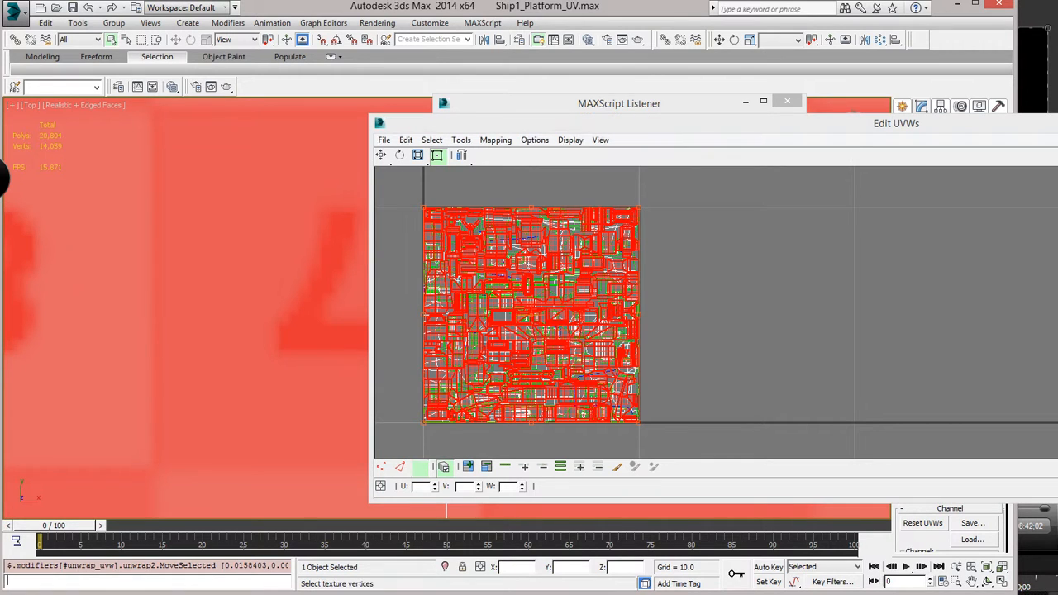
key("ctrl+v")
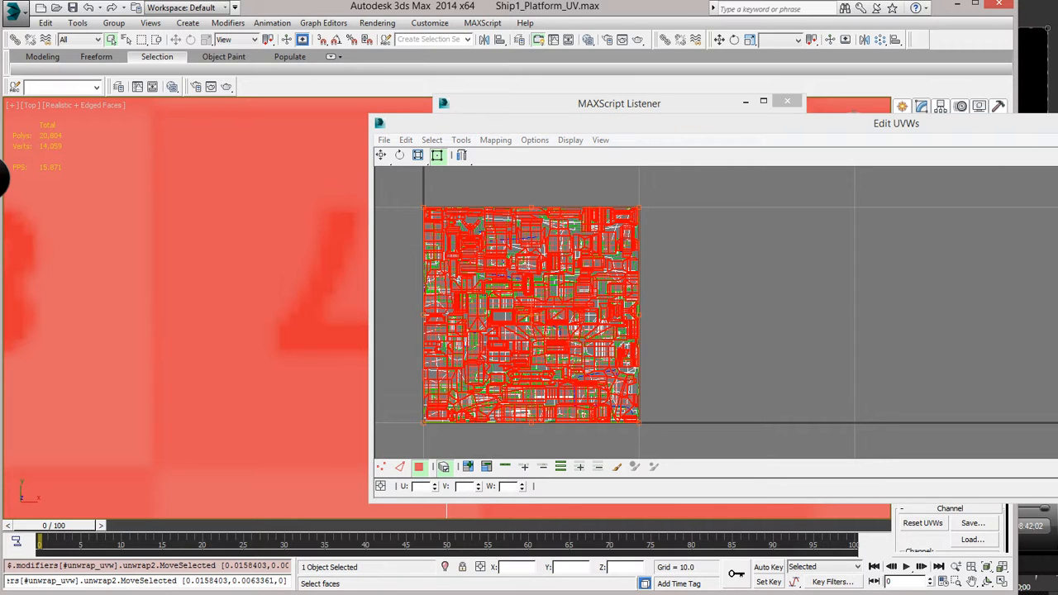
left_click_drag(228, 581, 194, 581)
type("1,0")
key("Return")
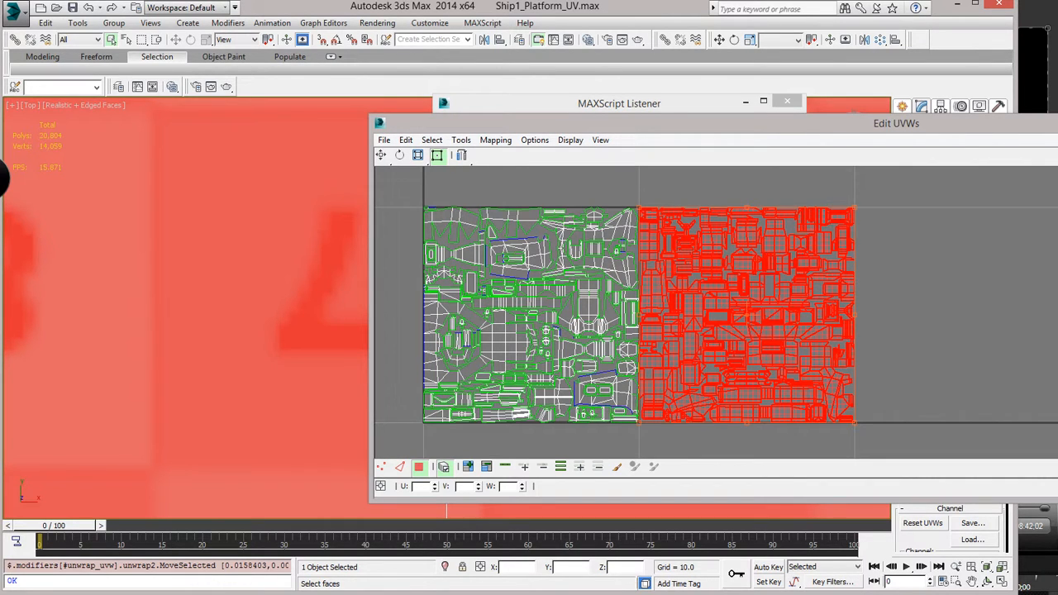
Review the executed commands in the MAXScript Listener, and close the UV editor and the Listener.
left_click_drag(578, 104, 209, 129)
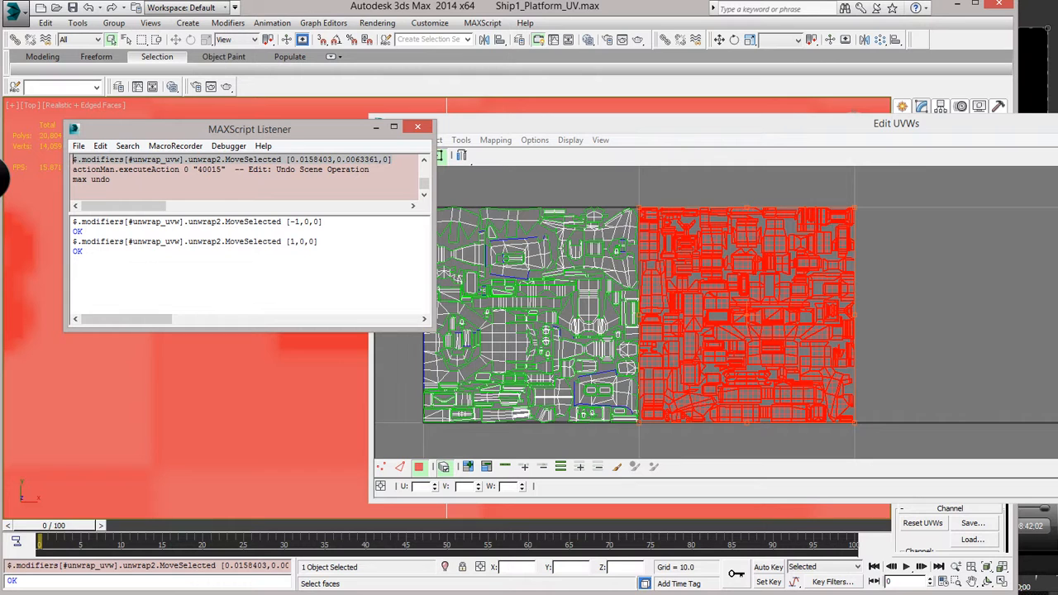
left_click(579, 123)
left_click_drag(579, 123, 341, 119)
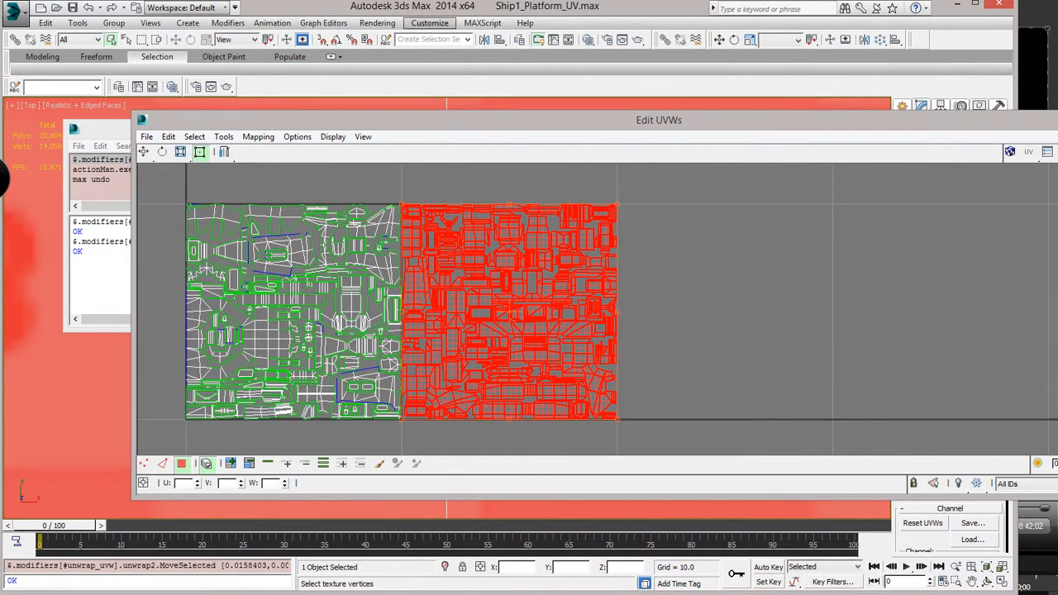
double_click(438, 7)
left_click(438, 120)
left_click_drag(438, 120, 207, 131)
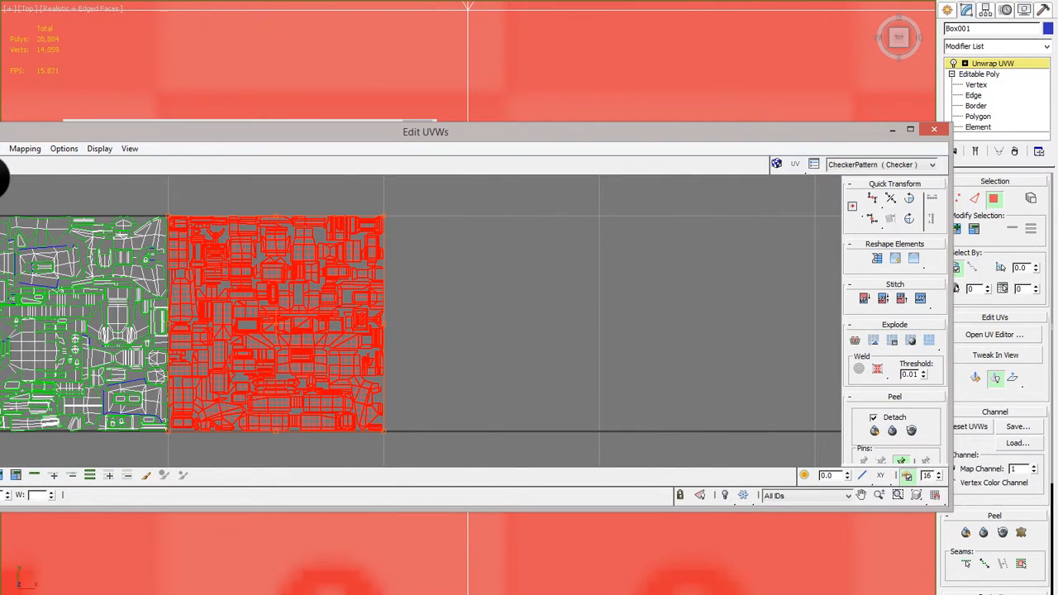
left_click(935, 129)
left_click(418, 126)
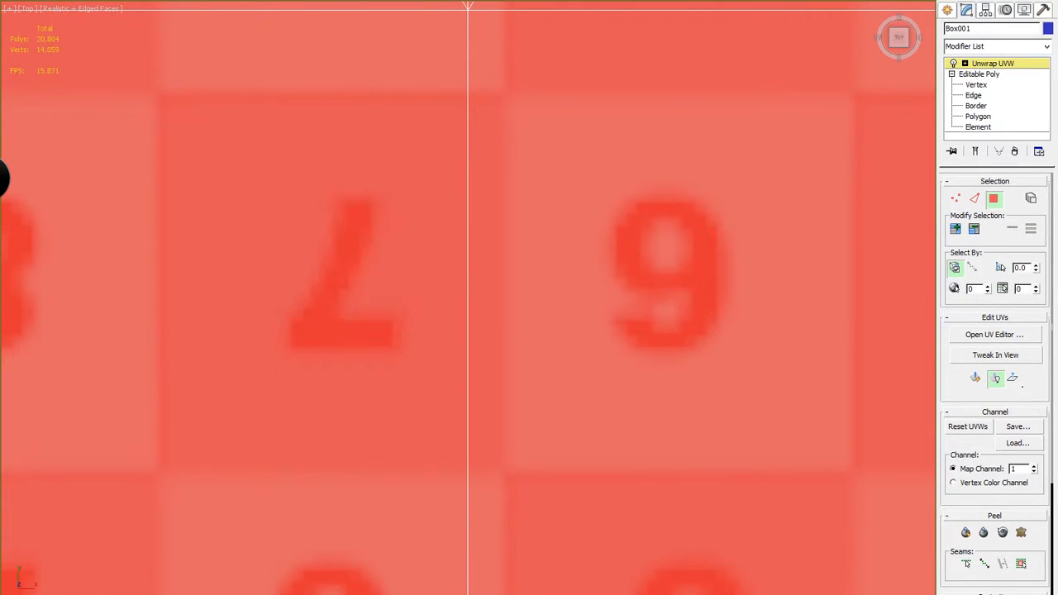
Leave polygon selection and show the whole ship in an orbited Perspective view.
key("3")
scroll(562, 157, "down", 8)
scroll(521, 132, "down", 10)
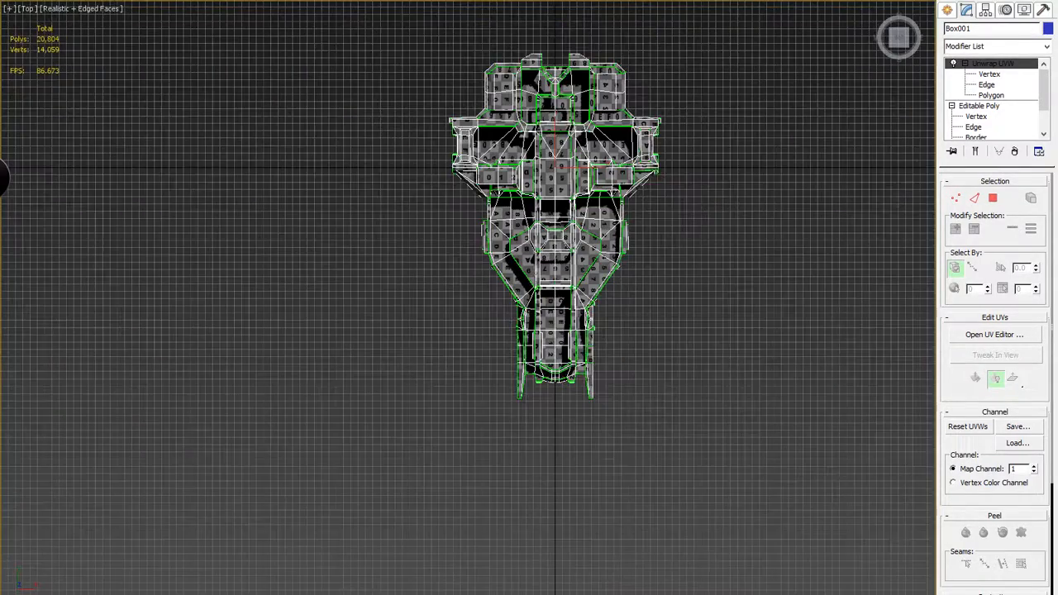
scroll(521, 133, "up", 3)
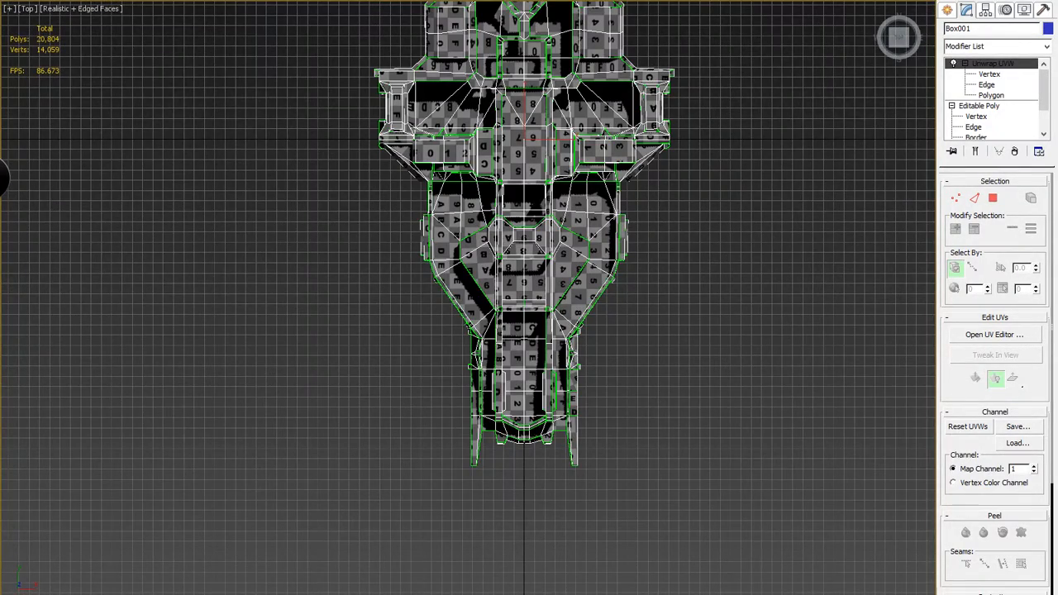
key("ctrl+r")
left_click_drag(529, 347, 461, 253)
scroll(461, 252, "up", 3)
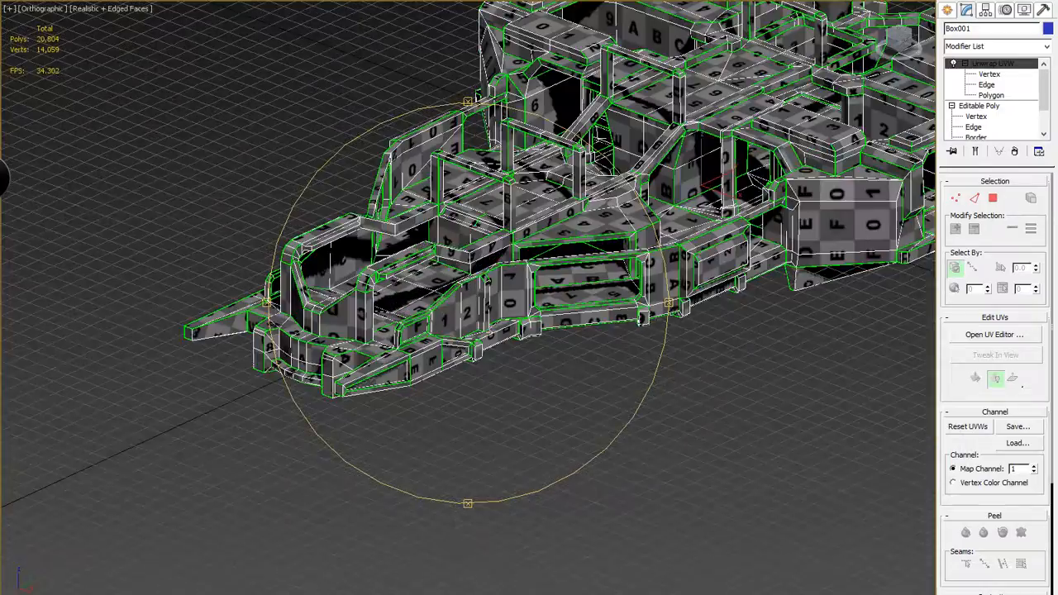
middle_click_drag(496, 331, 422, 355, "alt")
key("p")
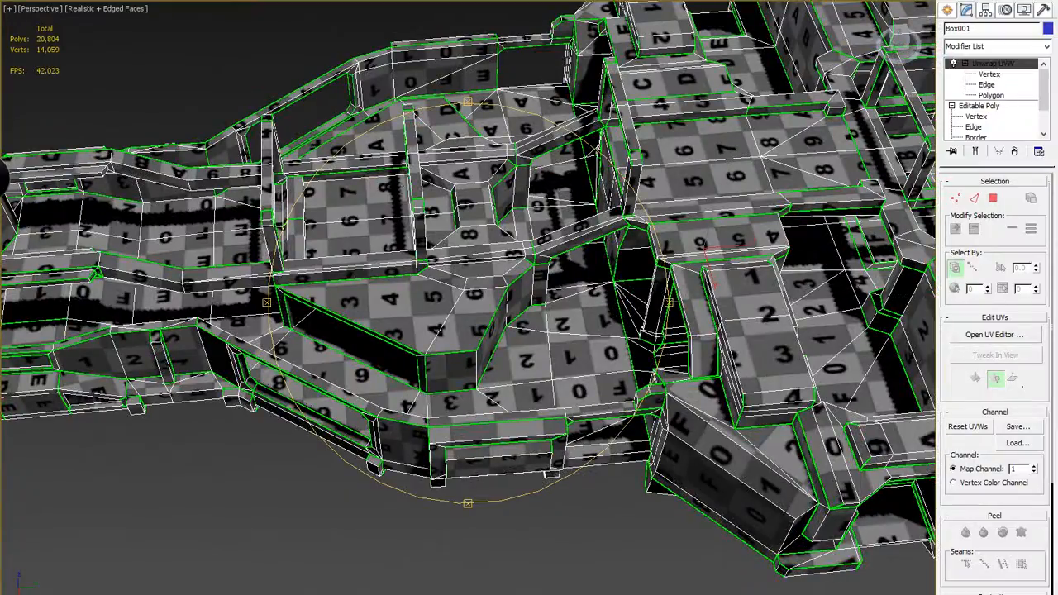
Examine the checker pattern on the ship's underside, flank and rear for stretching and consistent scale.
left_click_drag(447, 355, 446, 214)
middle_click_drag(446, 215, 389, 215)
scroll(579, 142, "down", 3)
left_click_drag(389, 214, 451, 221)
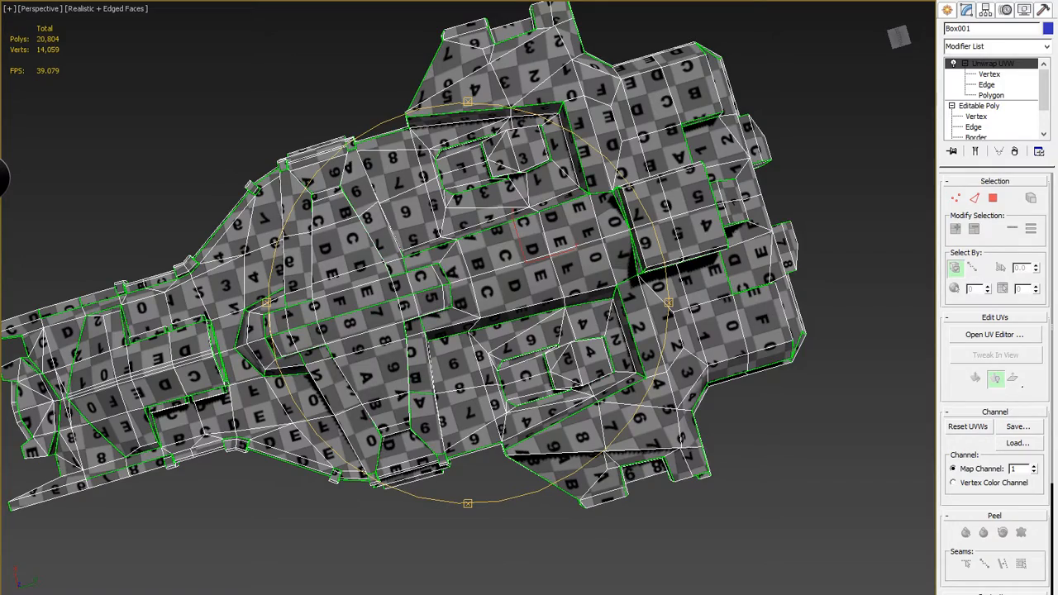
left_click_drag(620, 174, 653, 228)
scroll(653, 228, "up", 4)
middle_click_drag(653, 228, 599, 296)
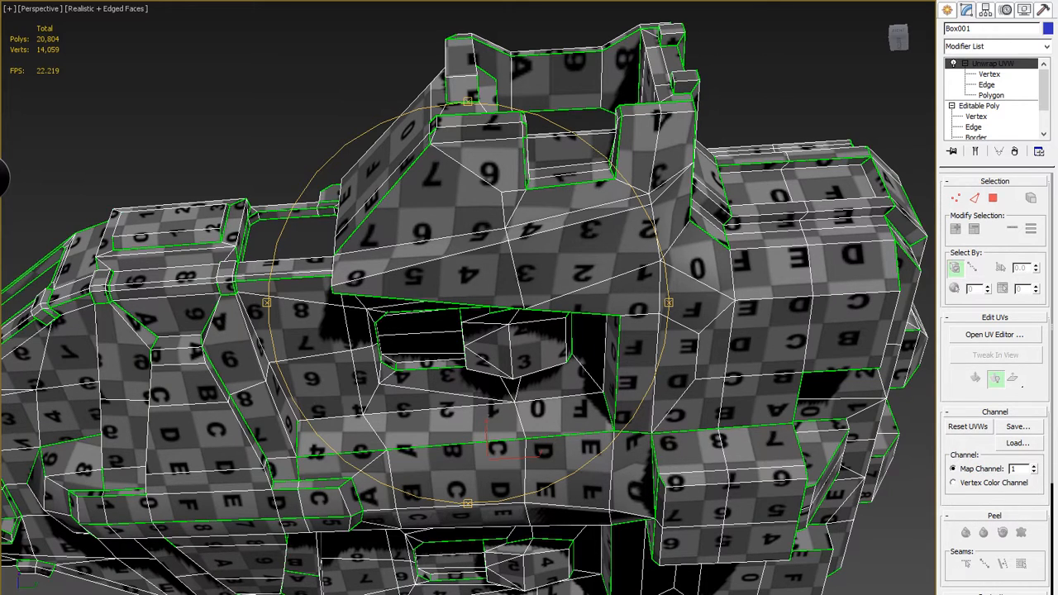
middle_click_drag(468, 248, 319, 417, "alt")
middle_click_drag(463, 517, 459, 248, "alt")
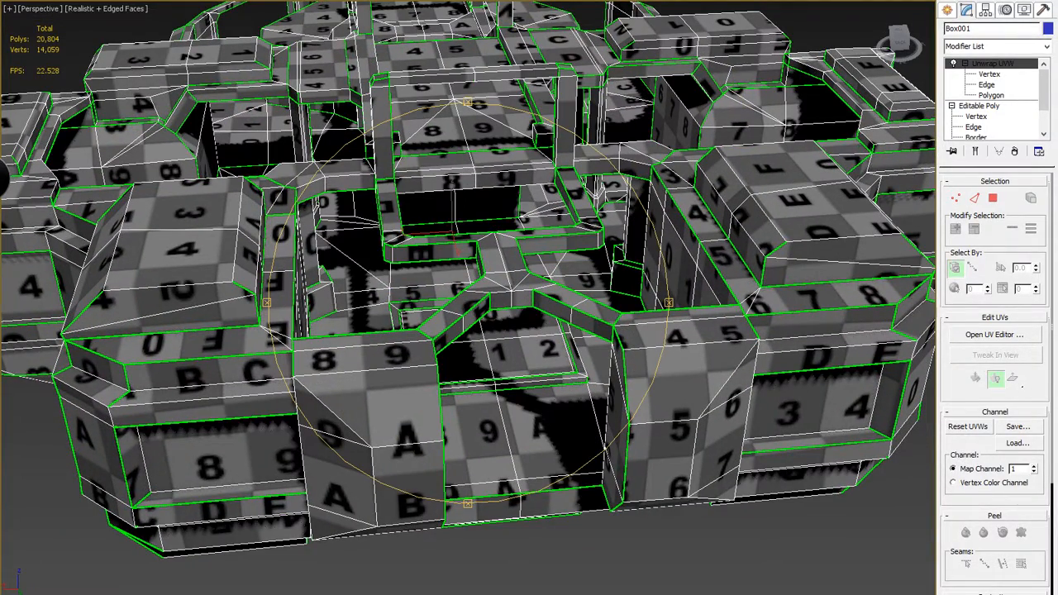
Frame the whole ship in a three-quarter view, deselect it and turn off the edged-faces display.
middle_click_drag(459, 248, 364, 319, "alt")
scroll(468, 303, "down", 8)
middle_click_drag(468, 302, 291, 290, "alt")
scroll(468, 303, "up", 3)
scroll(265, 277, "up", 2)
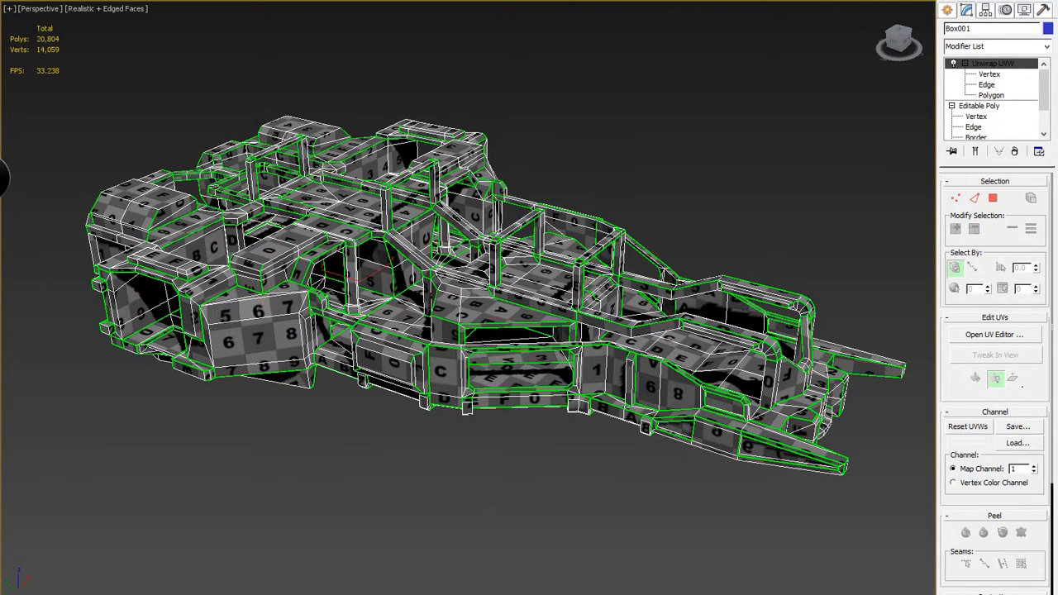
key("ctrl+d")
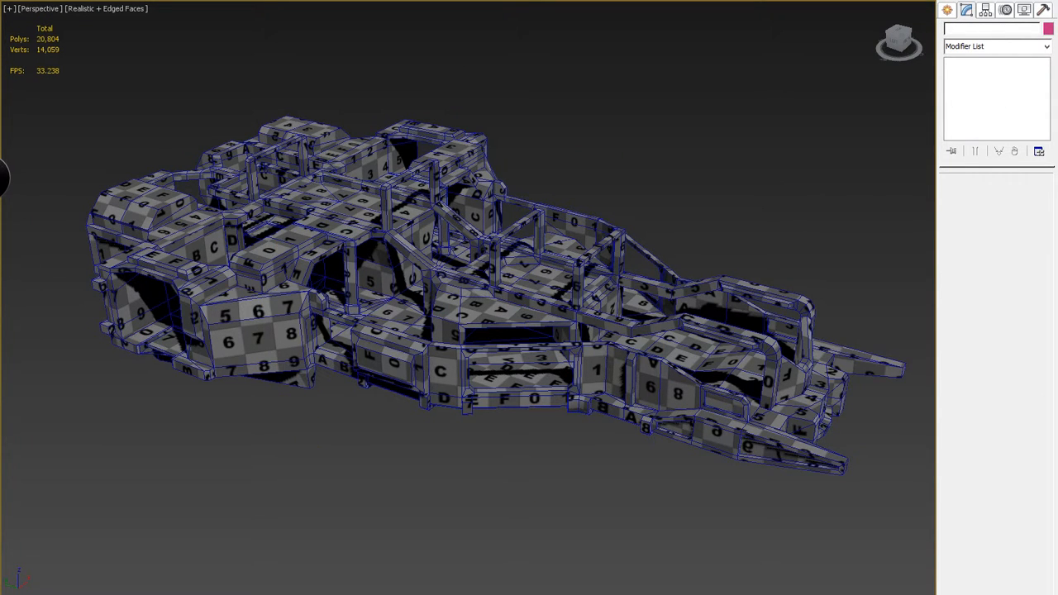
key("F4")
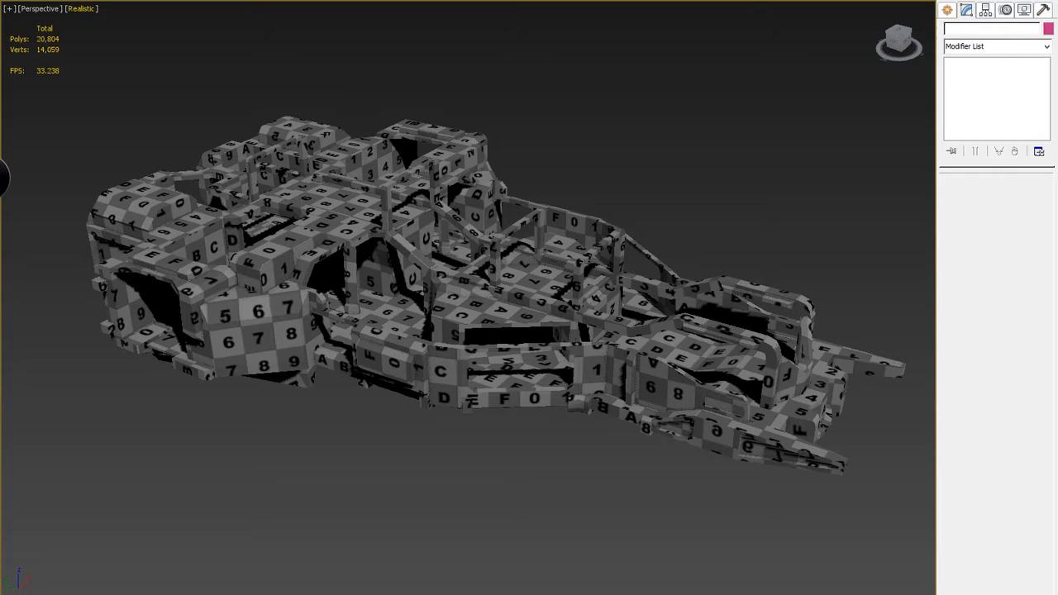